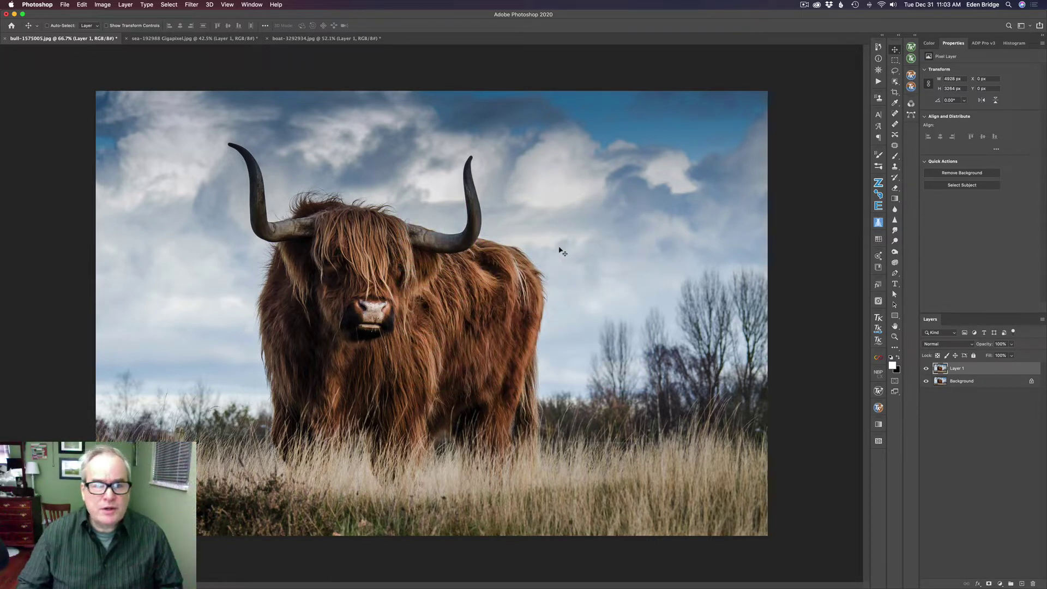
Step: Look through the seascape and boat images, finishing on the bull photo
{"action": "left_click", "coordinate": [199, 39]}
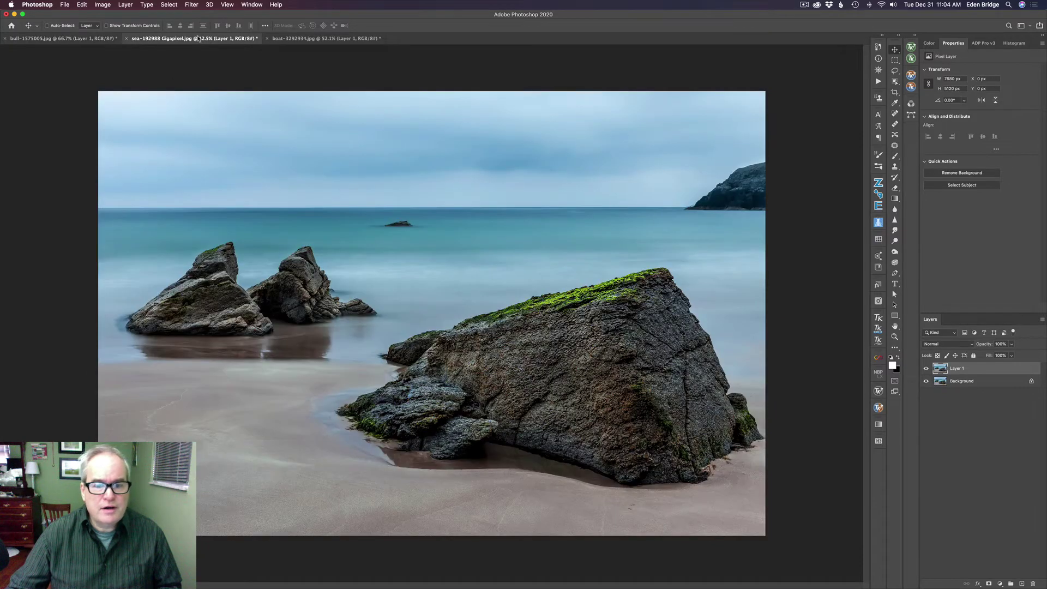
{"action": "left_click", "coordinate": [327, 39]}
{"action": "left_click", "coordinate": [91, 40]}
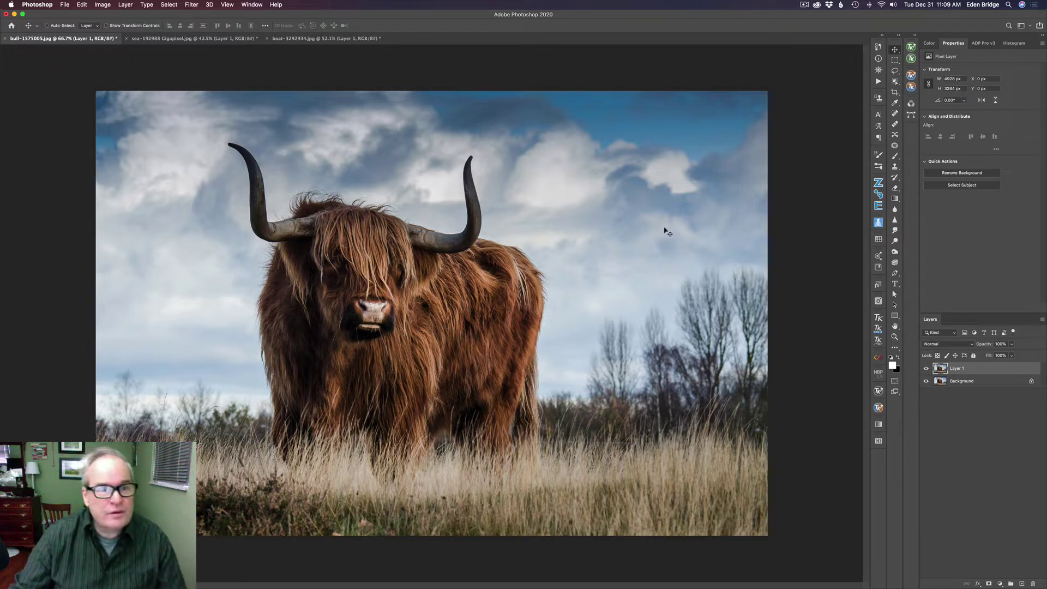
Step: Apply the Camera Raw Filter to the bull photo's Layer 1 with Texture +30 and Clarity +43
{"action": "left_click", "coordinate": [193, 6]}
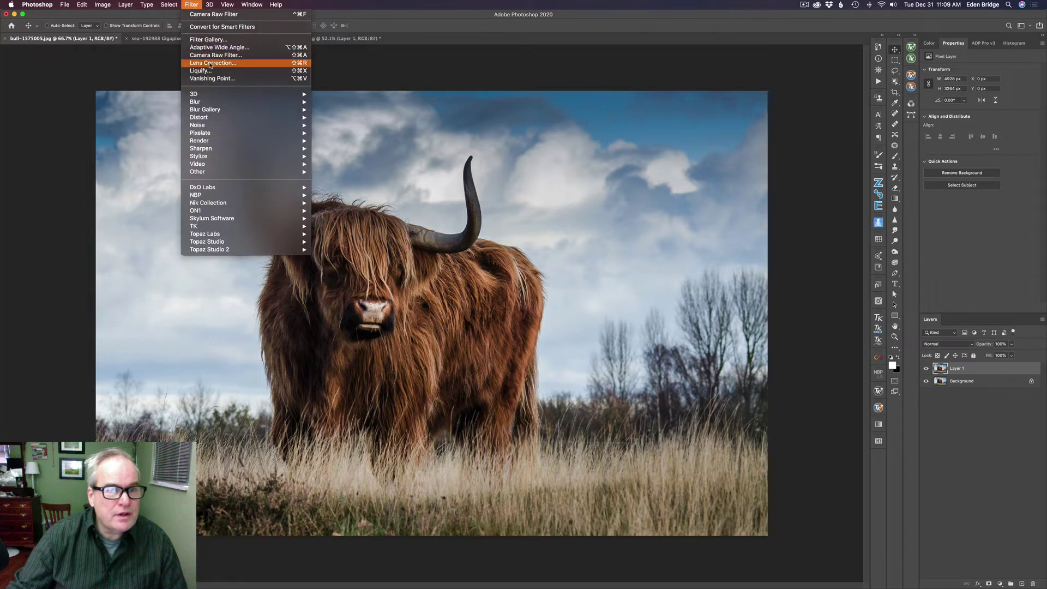
{"action": "left_click", "coordinate": [529, 245]}
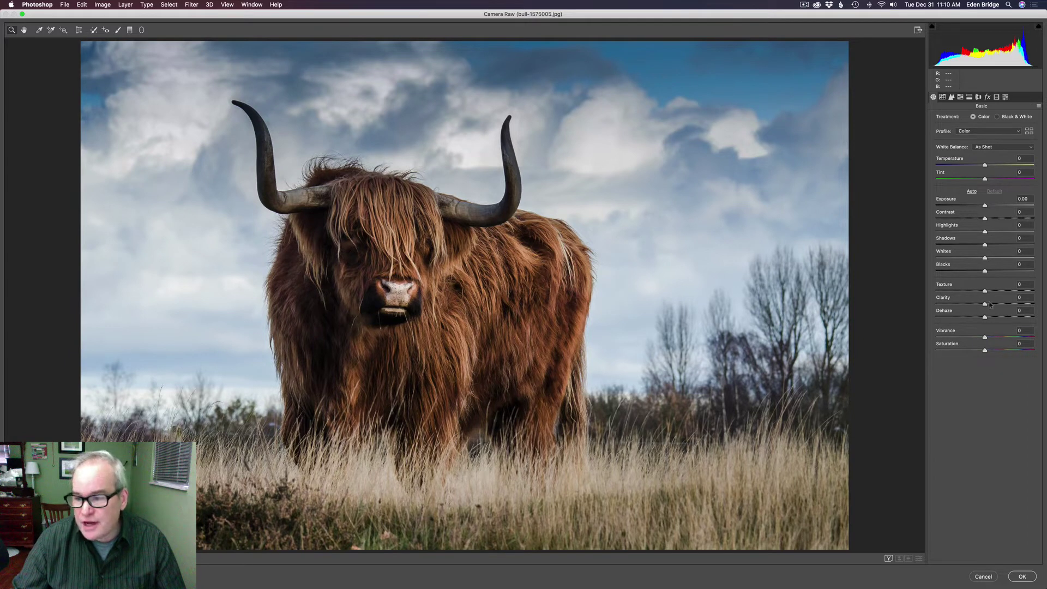
{"action": "left_click_drag", "start_coordinate": [985, 306], "coordinate": [998, 303]}
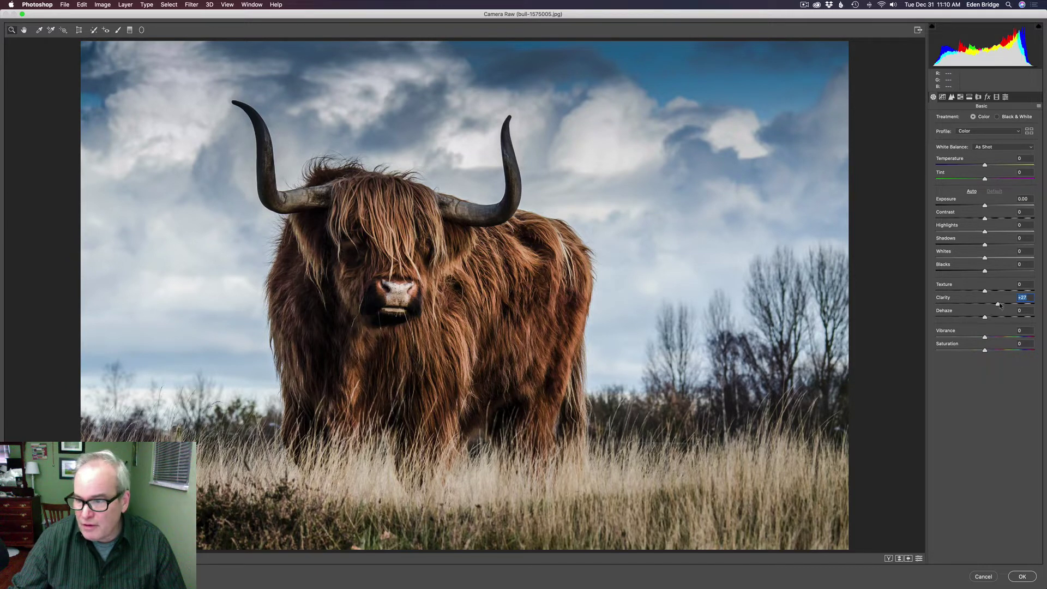
{"action": "left_click_drag", "start_coordinate": [999, 304], "coordinate": [1000, 293]}
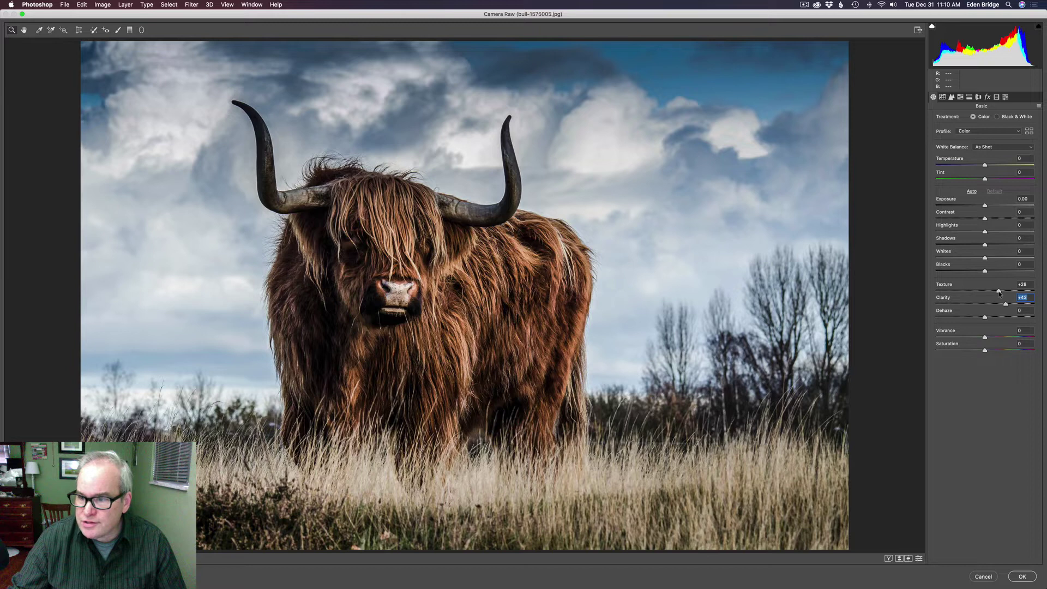
{"action": "left_click", "coordinate": [1001, 292]}
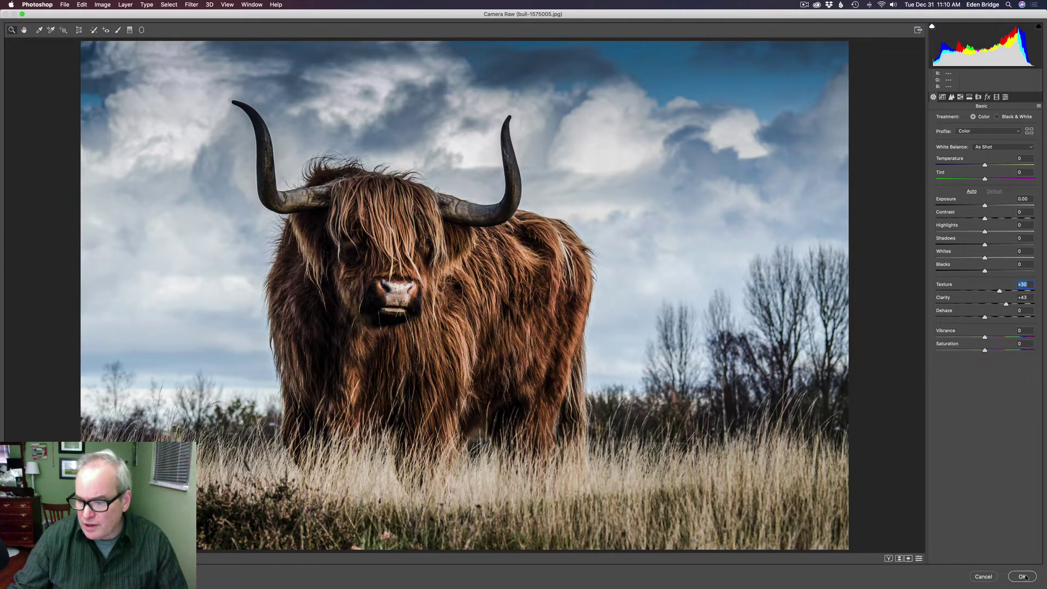
{"action": "key", "text": "Return"}
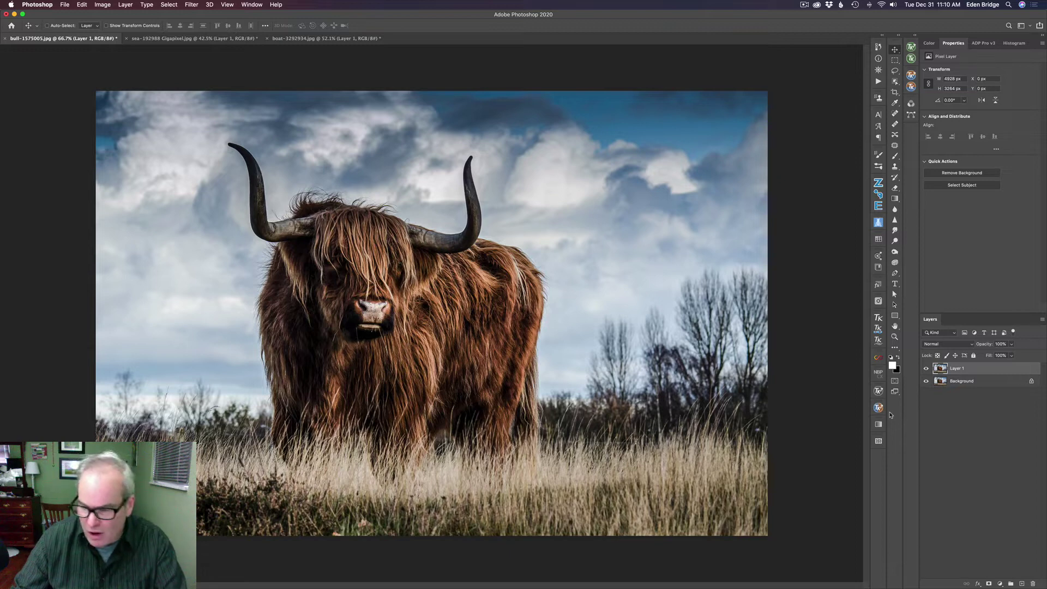
Step: Add a black layer mask to Layer 1 and ready a resized Brush with white as the foreground colour
{"action": "left_click", "coordinate": [989, 585], "text": "alt"}
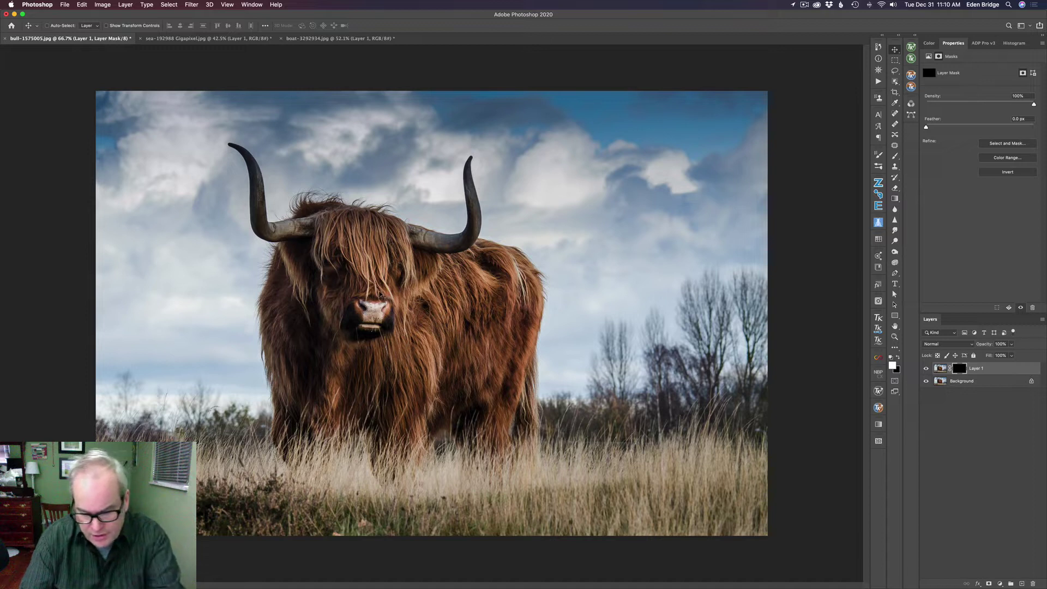
{"action": "key", "text": "b"}
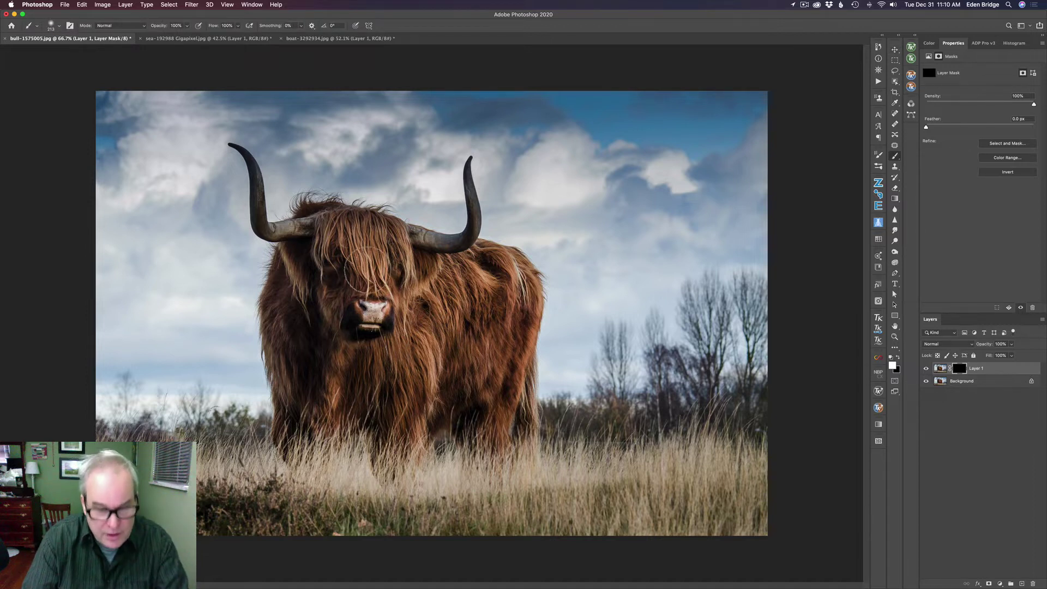
{"action": "left_click_drag", "start_coordinate": [369, 272], "coordinate": [389, 275]}
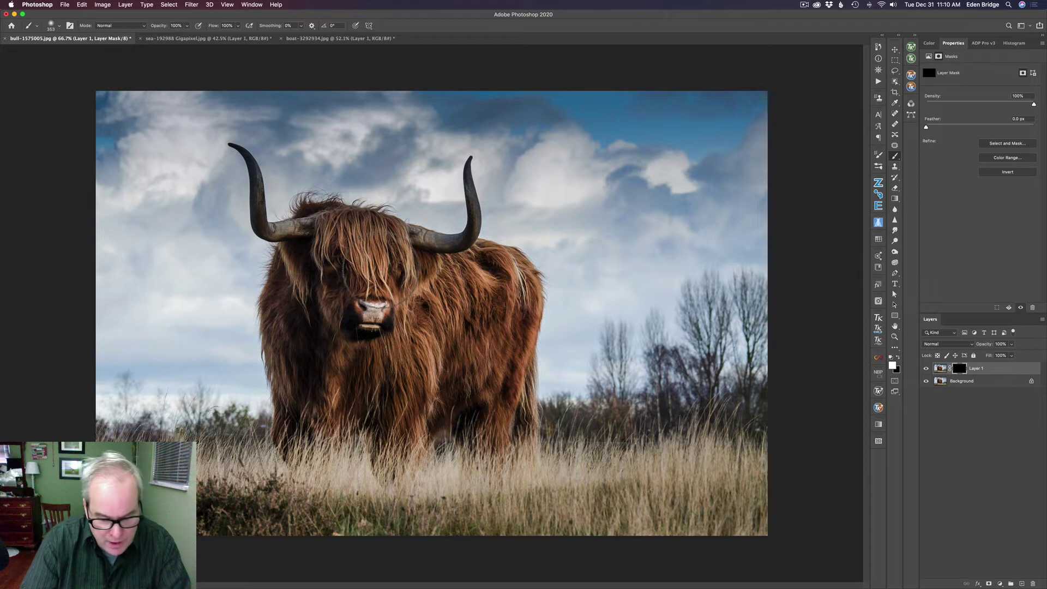
{"action": "left_click_drag", "start_coordinate": [380, 272], "coordinate": [372, 271]}
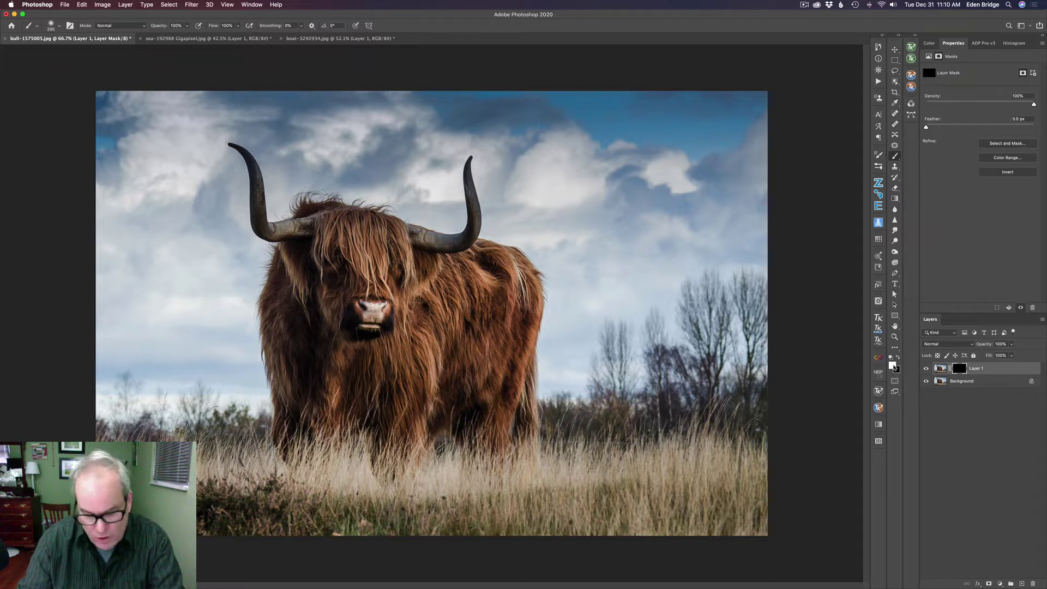
{"action": "key", "text": "x"}
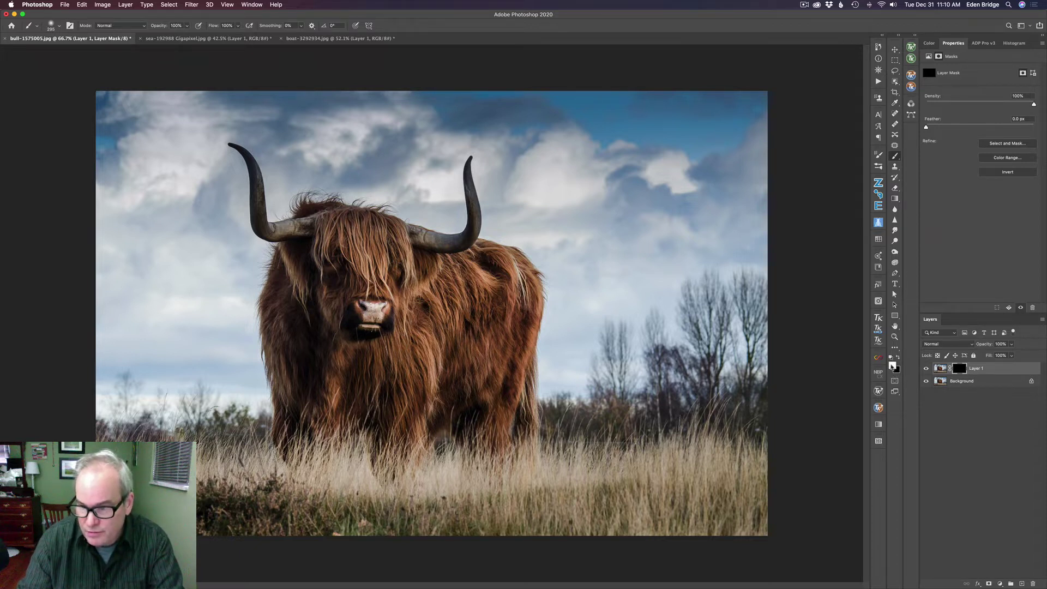
{"action": "key", "text": "x"}
{"action": "key", "text": "x"}
{"action": "key", "text": "x"}
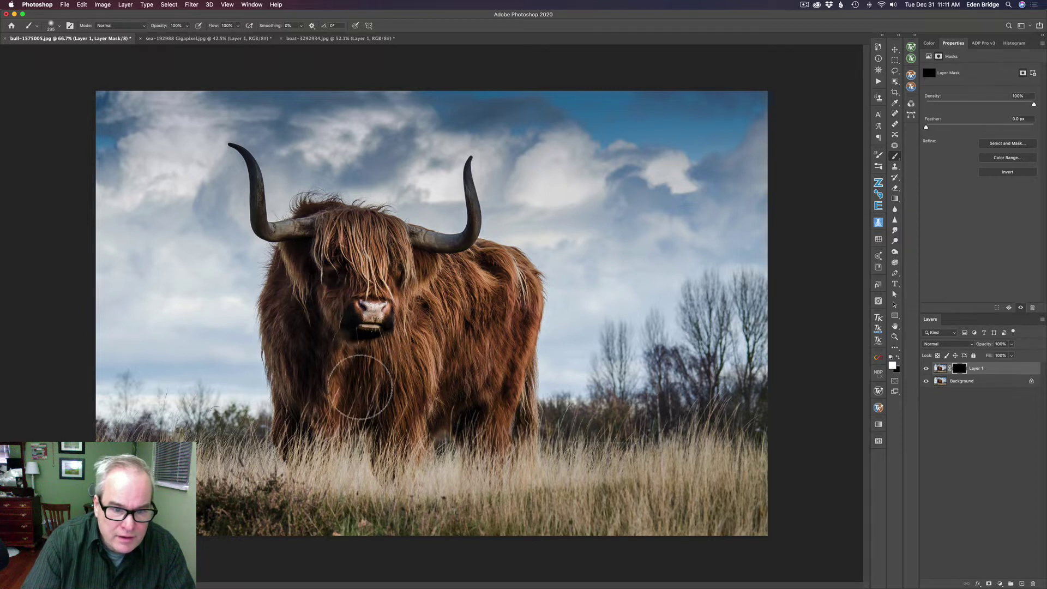
Step: Paint white on the Layer 1 mask over the bull's face, chest and horns, and lower the brush opacity to 20%
{"action": "mouse_move", "coordinate": [391, 361]}
{"action": "left_mouse_down"}
{"action": "mouse_move", "coordinate": [420, 317]}
{"action": "mouse_move", "coordinate": [418, 300]}
{"action": "mouse_move", "coordinate": [381, 300]}
{"action": "left_mouse_up"}
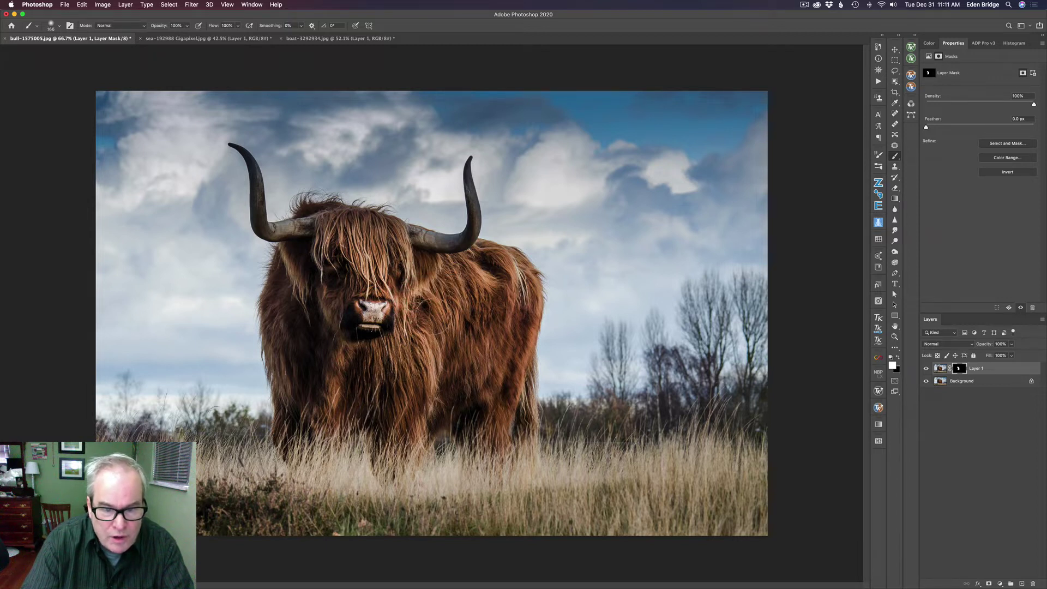
{"action": "left_click_drag", "start_coordinate": [430, 311], "coordinate": [437, 304]}
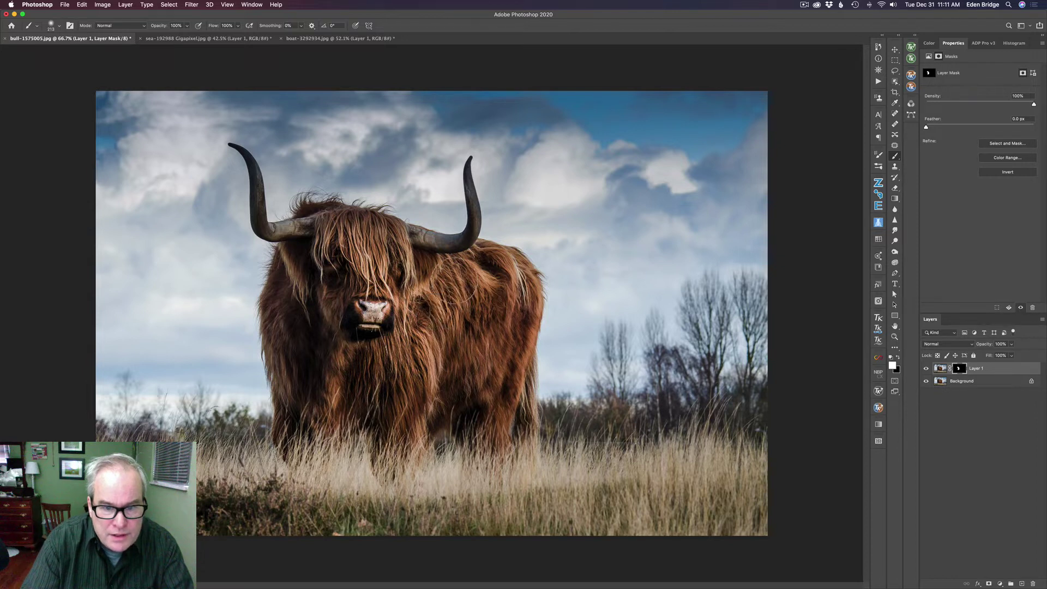
{"action": "mouse_move", "coordinate": [424, 238]}
{"action": "left_mouse_down"}
{"action": "mouse_move", "coordinate": [414, 238]}
{"action": "mouse_move", "coordinate": [459, 235]}
{"action": "left_mouse_up"}
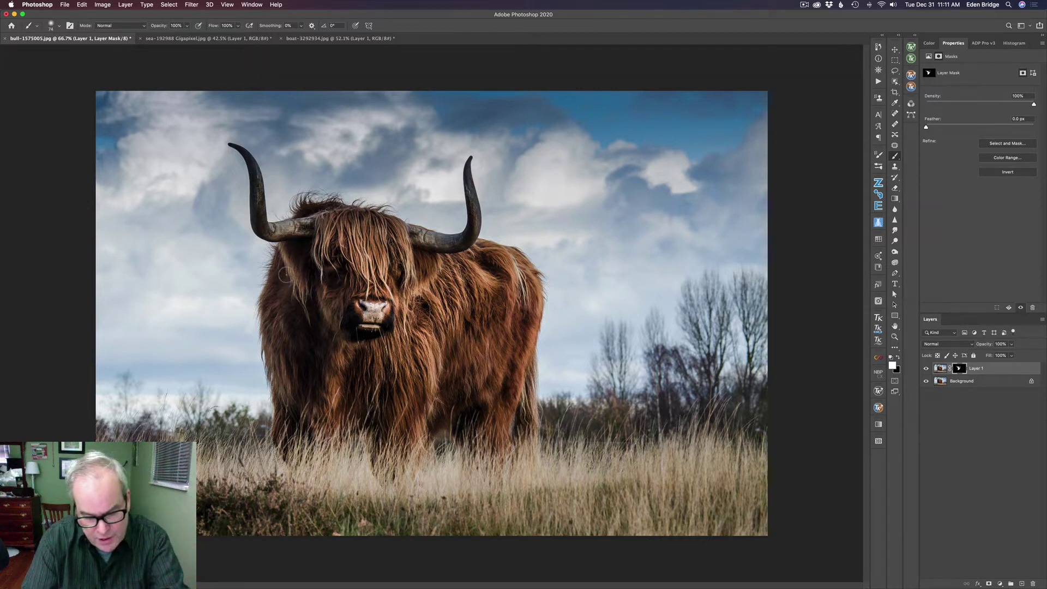
{"action": "key", "text": "2"}
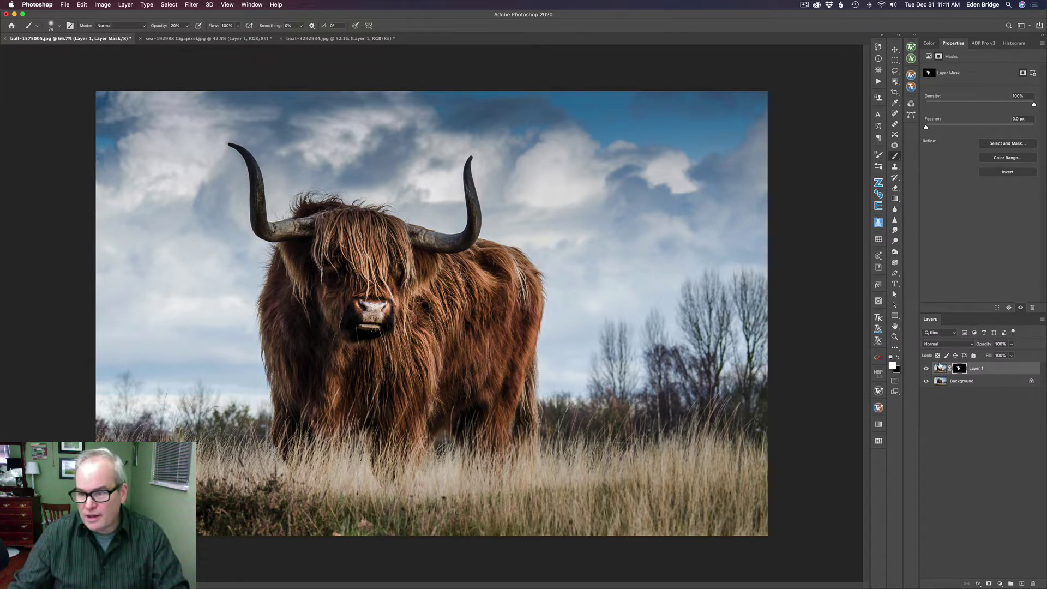
Step: Toggle Layer 1's visibility off and on to compare the bull before and after the masked sharpening
{"action": "left_click", "coordinate": [926, 370]}
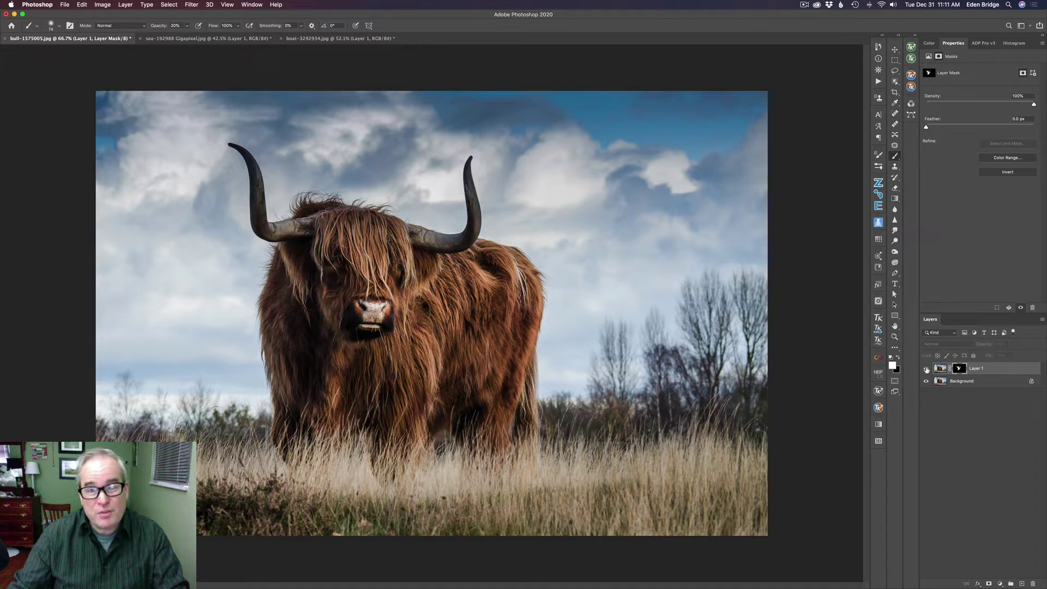
{"action": "left_click", "coordinate": [926, 370]}
{"action": "left_click", "coordinate": [926, 370]}
{"action": "left_click", "coordinate": [927, 369]}
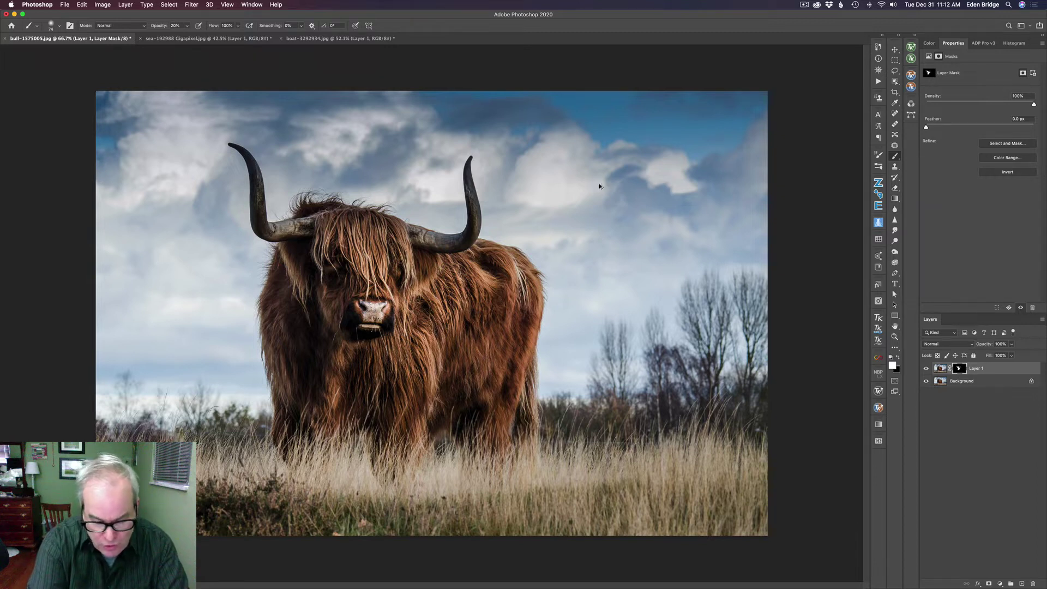
Step: Stamp all visible layers into a new layer and open it in the Camera Raw Filter
{"action": "key", "text": "super+alt+shift+e"}
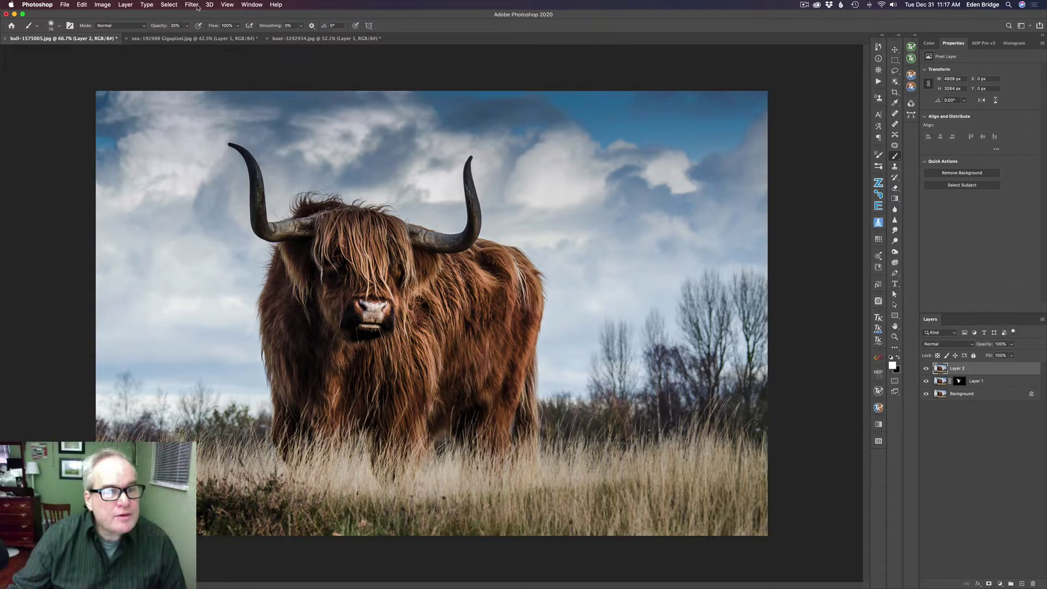
{"action": "left_click", "coordinate": [193, 5]}
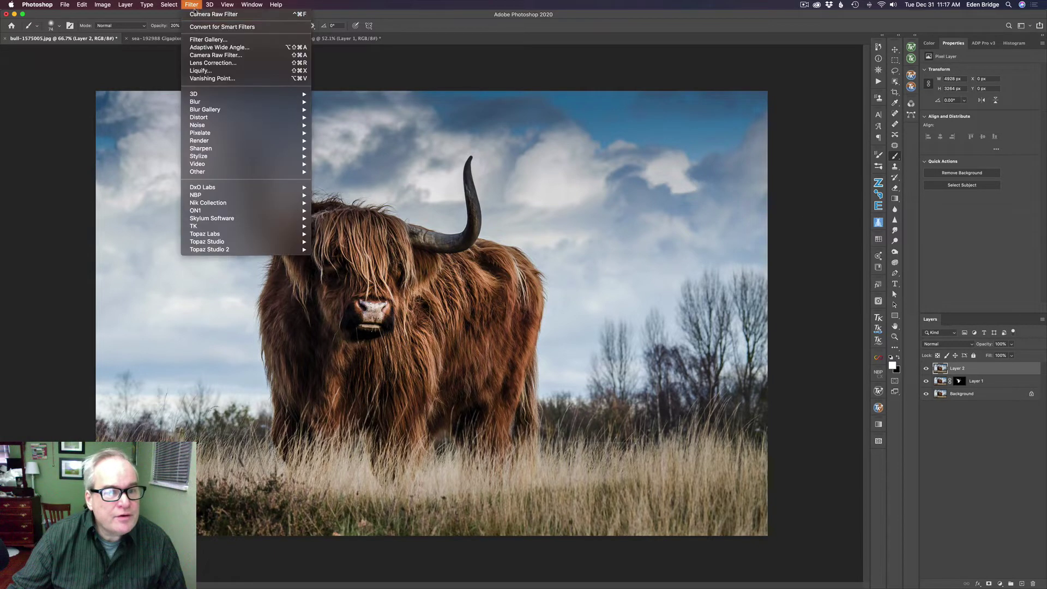
{"action": "left_click", "coordinate": [211, 57]}
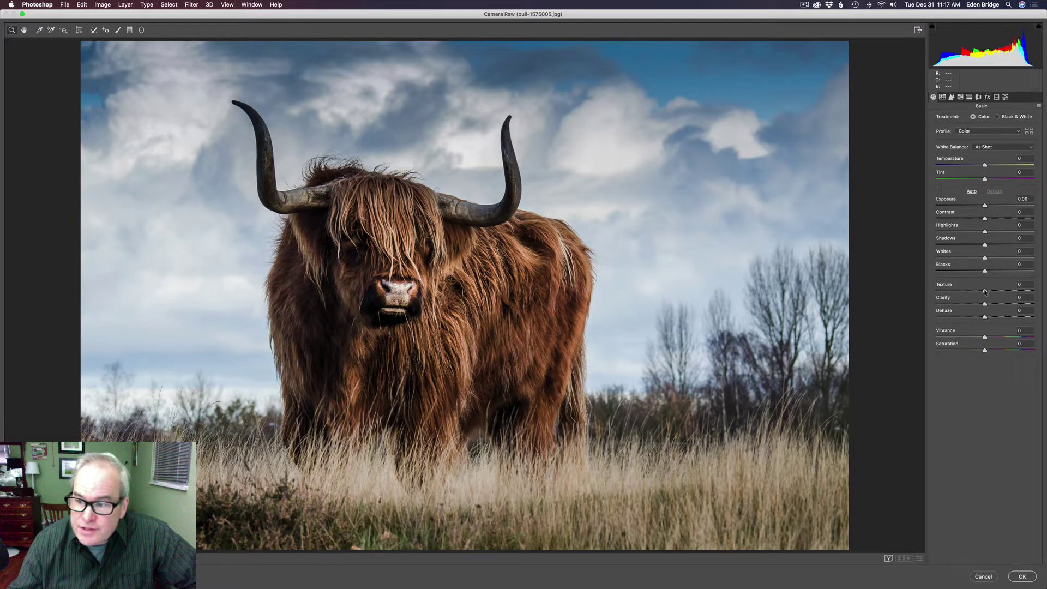
Step: Try Texture and Clarity separately at -100 to compare their softening, bringing each back to about zero
{"action": "left_click_drag", "start_coordinate": [985, 292], "coordinate": [888, 282]}
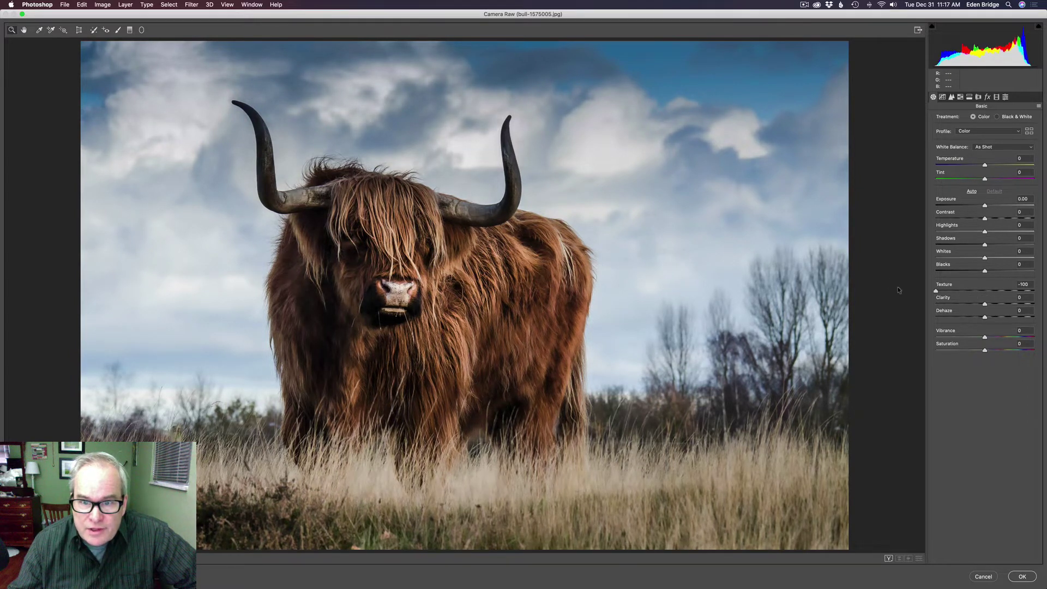
{"action": "left_click_drag", "start_coordinate": [936, 290], "coordinate": [985, 293]}
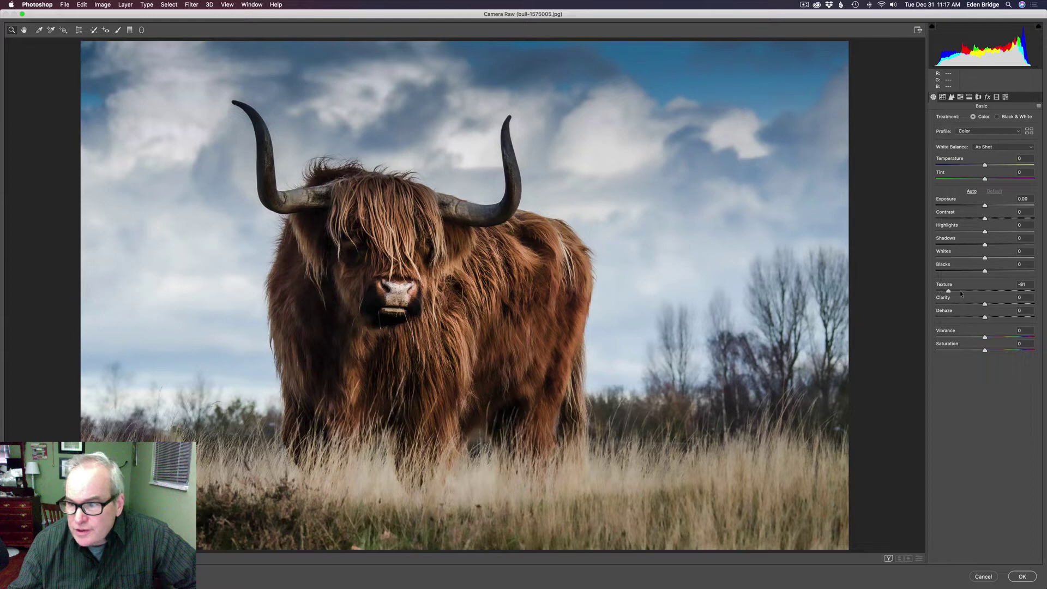
{"action": "left_click", "coordinate": [985, 293]}
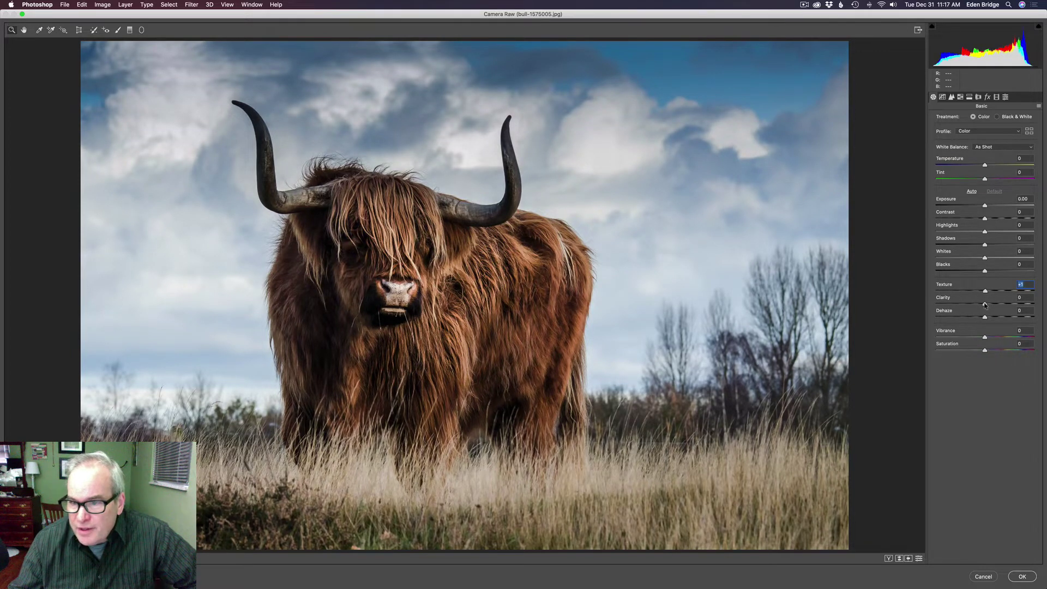
{"action": "left_click_drag", "start_coordinate": [985, 304], "coordinate": [922, 302]}
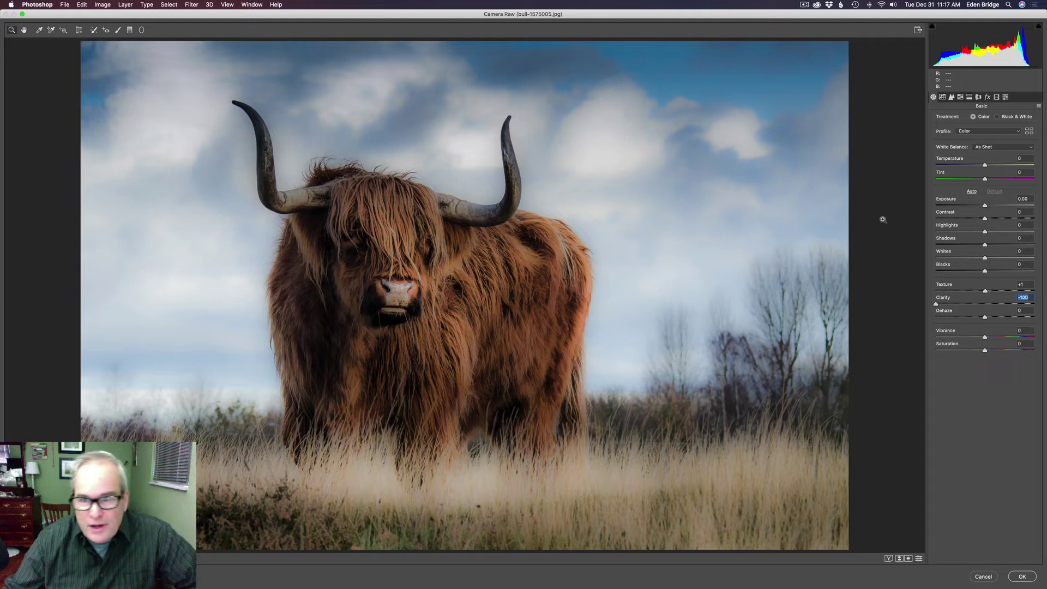
{"action": "double_click", "coordinate": [936, 303]}
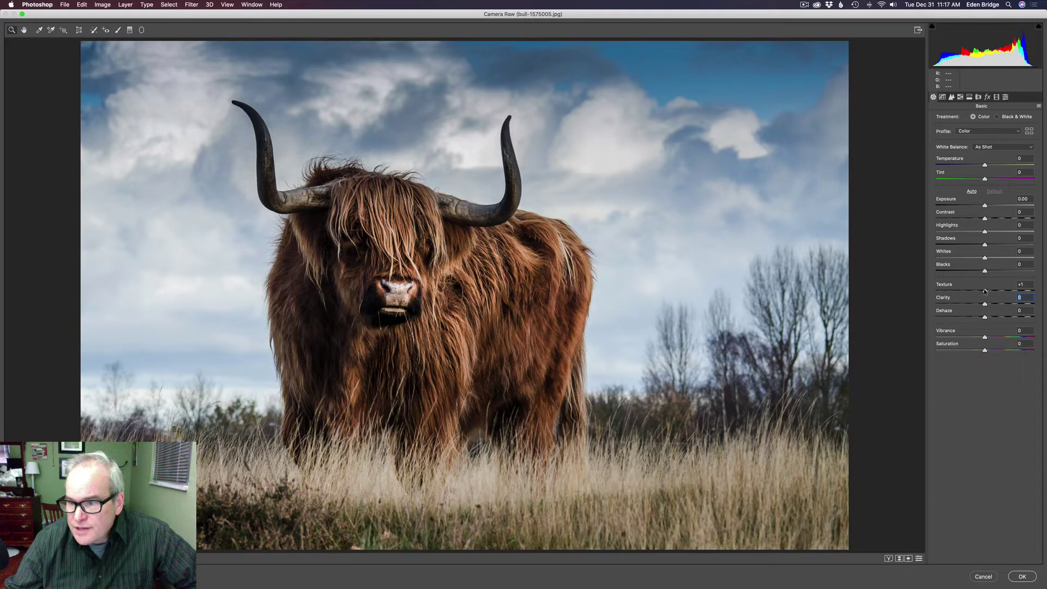
Step: Set Texture to -100 and apply the Camera Raw adjustment to the merged layer
{"action": "left_click_drag", "start_coordinate": [985, 291], "coordinate": [901, 286]}
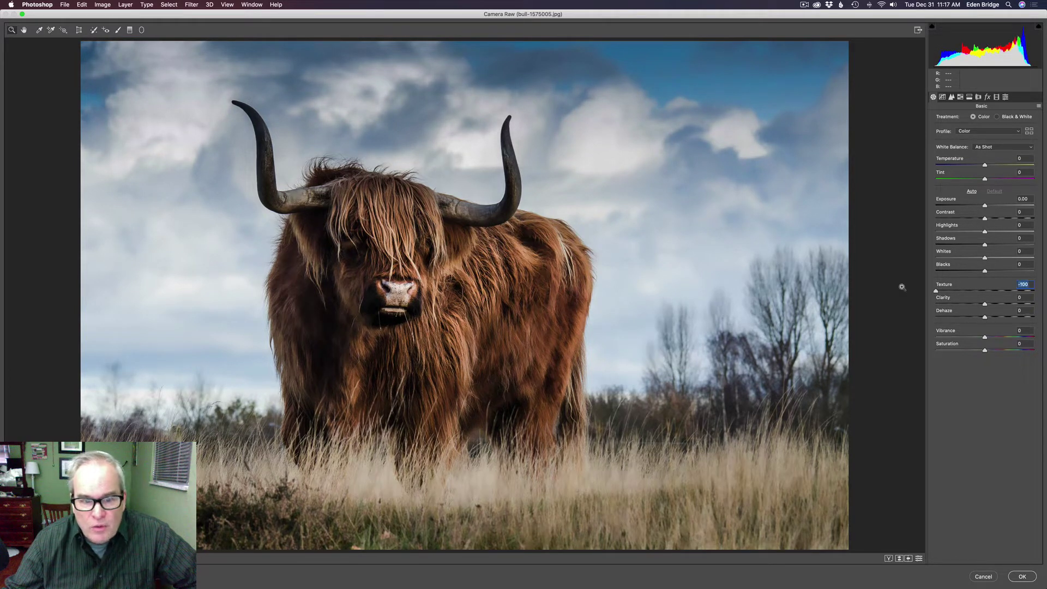
{"action": "left_click", "coordinate": [1023, 576]}
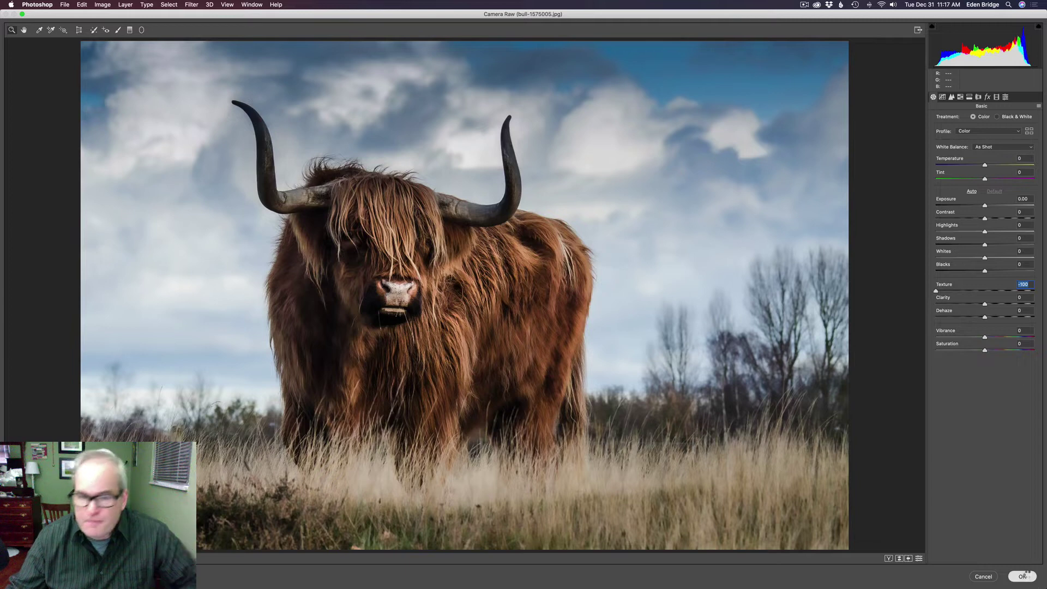
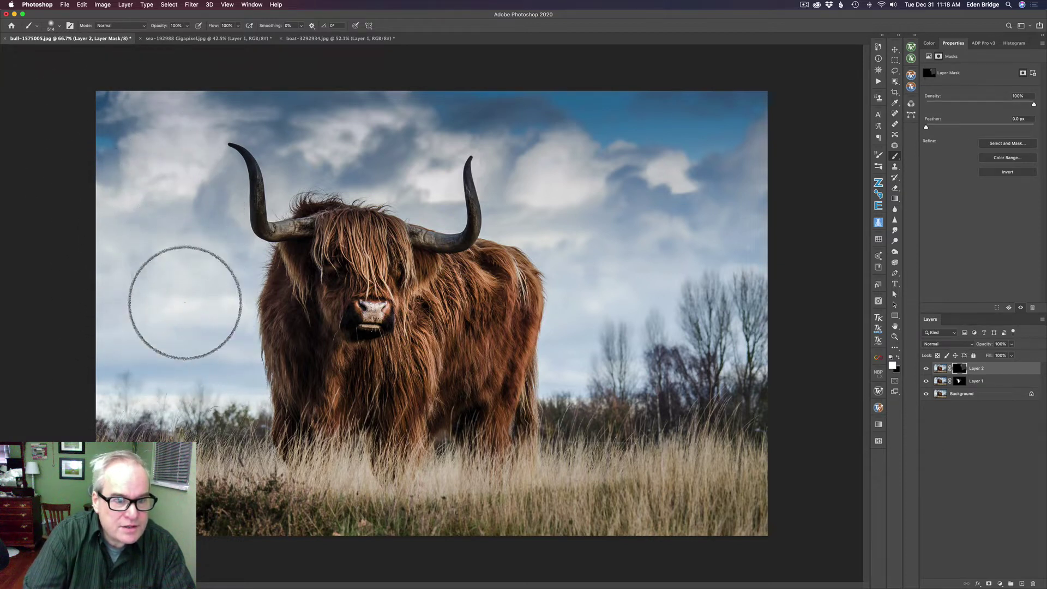
Step: Paint the Layer 2 mask white over the sky around the bull, filling missed patches in the mask-only view before restoring the image view
{"action": "mouse_move", "coordinate": [90, 134]}
{"action": "left_mouse_down"}
{"action": "mouse_move", "coordinate": [264, 93]}
{"action": "mouse_move", "coordinate": [585, 206]}
{"action": "left_mouse_up"}
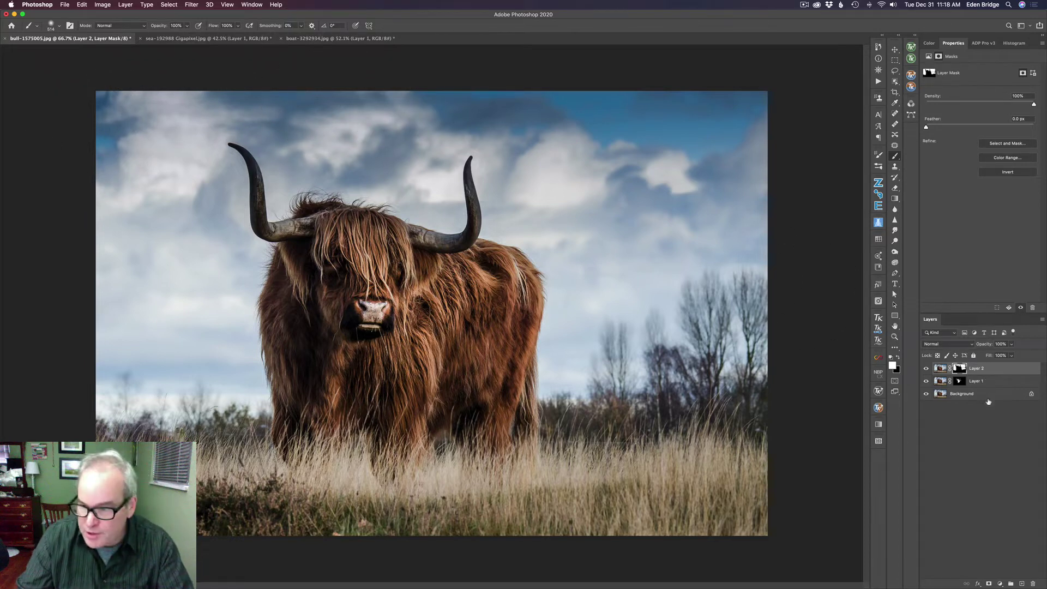
{"action": "left_click", "coordinate": [960, 368], "text": "alt"}
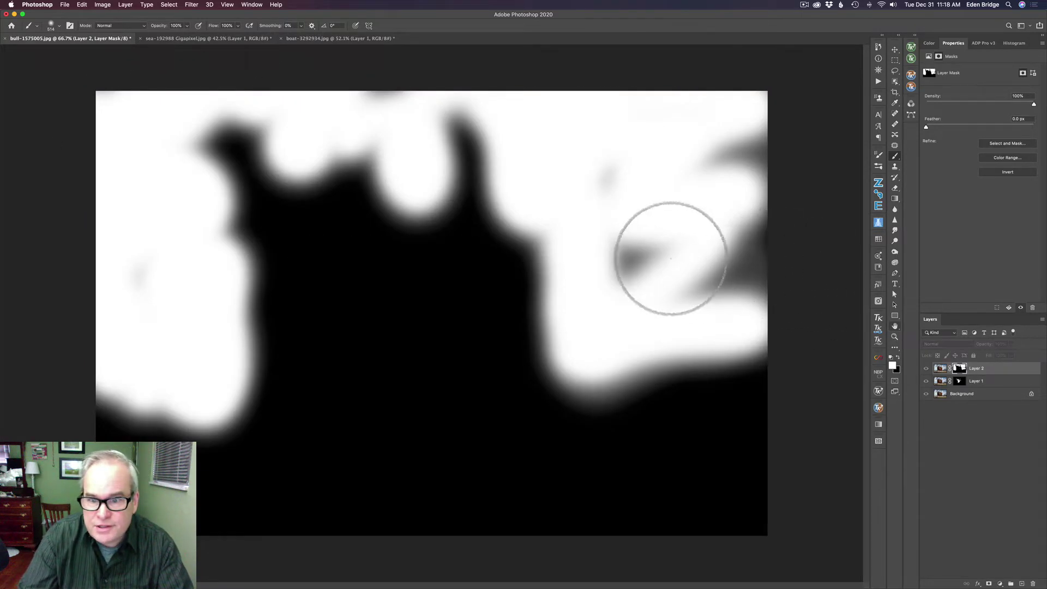
{"action": "mouse_move", "coordinate": [721, 258]}
{"action": "left_mouse_down"}
{"action": "mouse_move", "coordinate": [758, 276]}
{"action": "mouse_move", "coordinate": [604, 263]}
{"action": "mouse_move", "coordinate": [672, 282]}
{"action": "mouse_move", "coordinate": [724, 161]}
{"action": "mouse_move", "coordinate": [752, 166]}
{"action": "mouse_move", "coordinate": [778, 208]}
{"action": "mouse_move", "coordinate": [767, 181]}
{"action": "mouse_move", "coordinate": [578, 101]}
{"action": "mouse_move", "coordinate": [375, 61]}
{"action": "mouse_move", "coordinate": [357, 78]}
{"action": "mouse_move", "coordinate": [279, 58]}
{"action": "mouse_move", "coordinate": [153, 276]}
{"action": "left_mouse_up"}
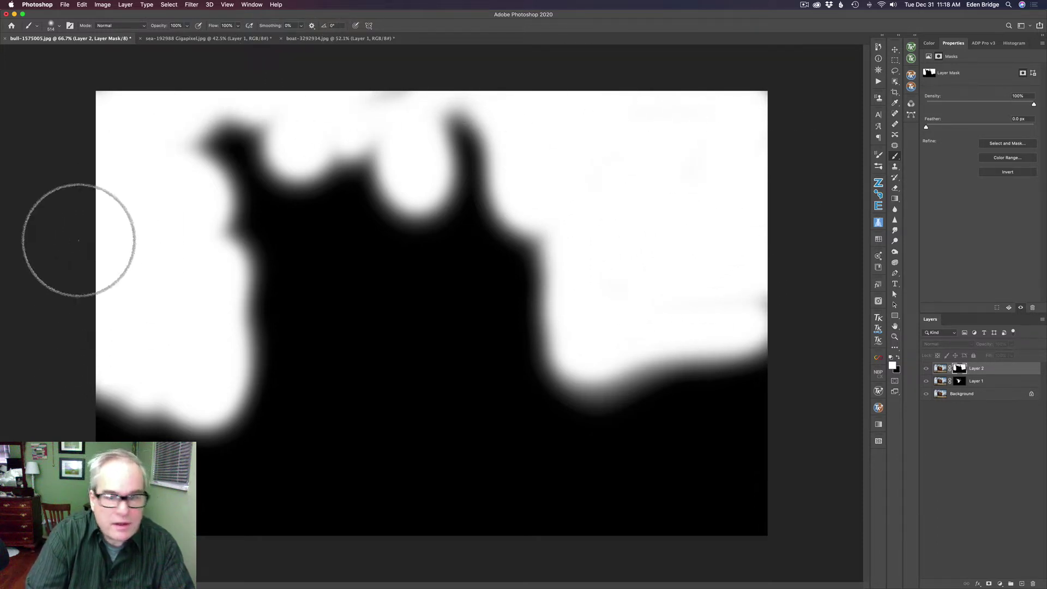
{"action": "left_click", "coordinate": [959, 368], "text": "alt"}
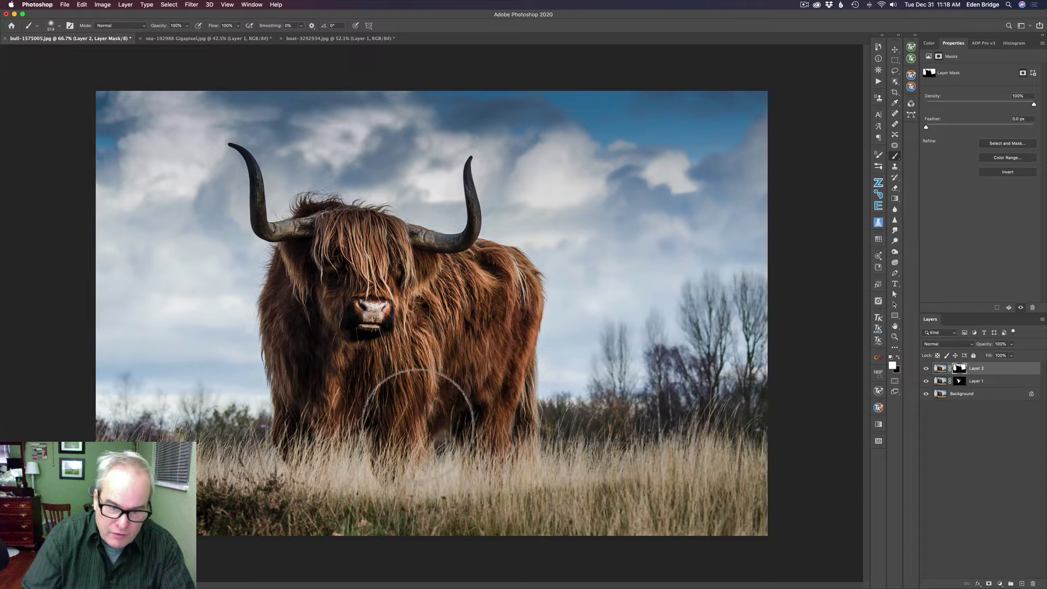
Step: Toggle Layer 2's visibility twice to compare the bull image with and without the softened sky
{"action": "left_click", "coordinate": [926, 371]}
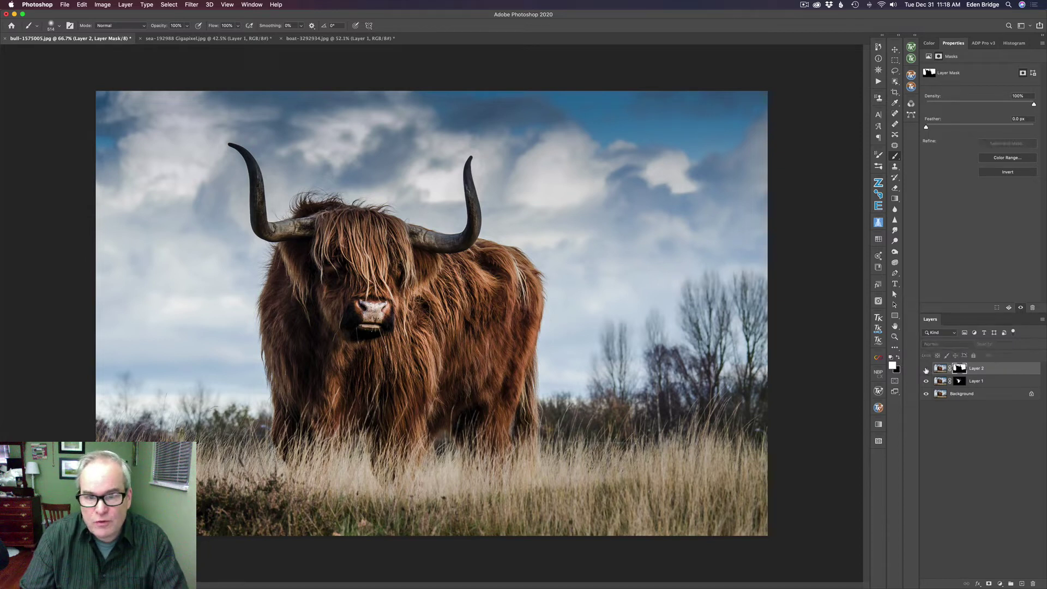
{"action": "left_click", "coordinate": [926, 370]}
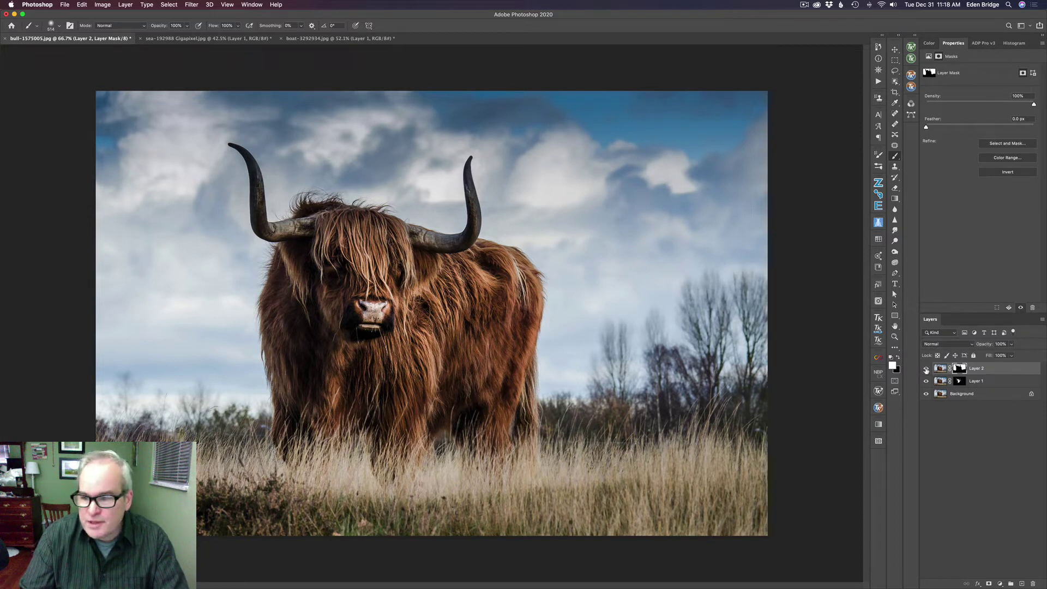
{"action": "left_click", "coordinate": [926, 371]}
{"action": "left_click", "coordinate": [926, 370]}
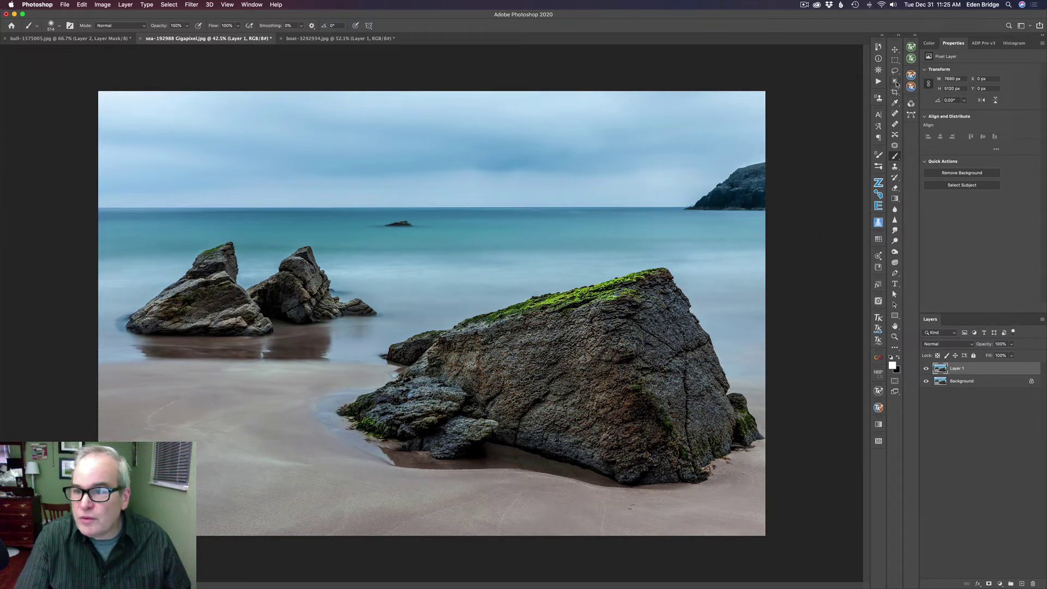
Step: In the sea image, select the large foreground rock with the Object Selection tool in Lasso mode, outlining it loosely
{"action": "left_click", "coordinate": [896, 82]}
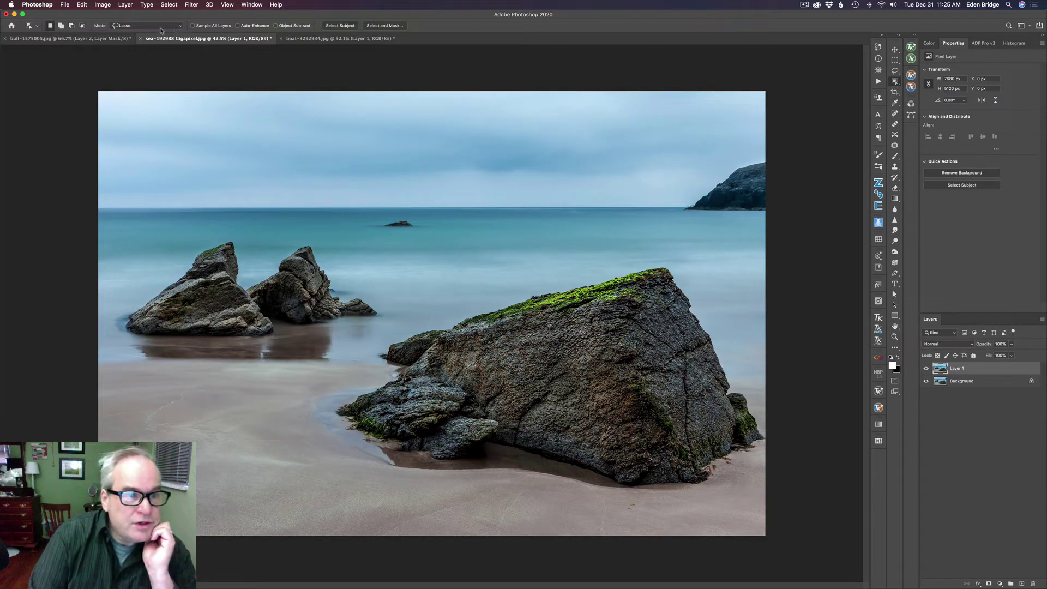
{"action": "left_click", "coordinate": [181, 27]}
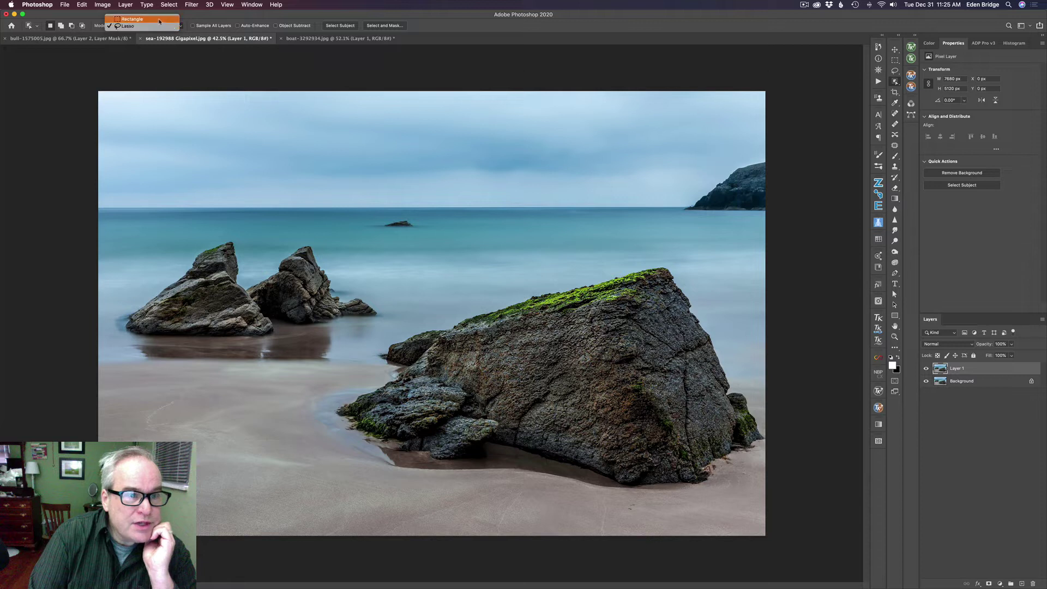
{"action": "left_click", "coordinate": [159, 28]}
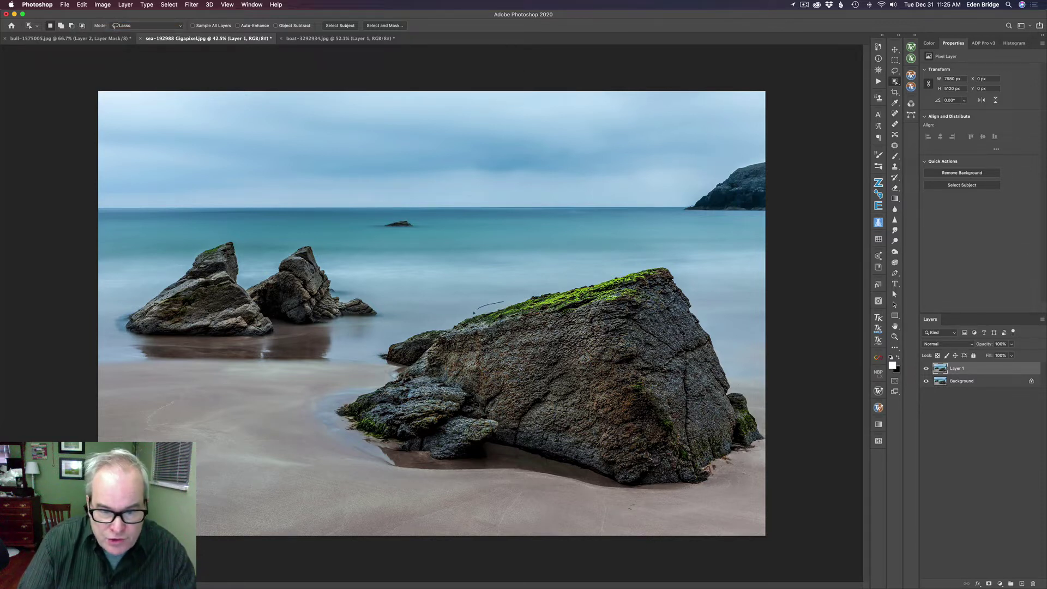
{"action": "left_click_drag", "start_coordinate": [474, 312], "coordinate": [382, 354]}
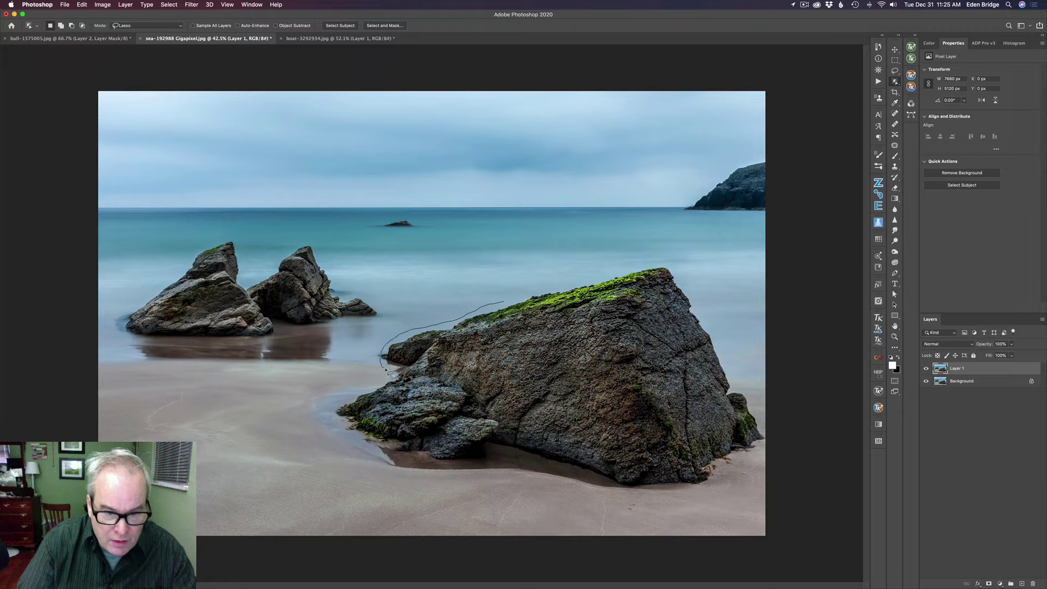
{"action": "left_click_drag", "start_coordinate": [361, 393], "coordinate": [337, 407]}
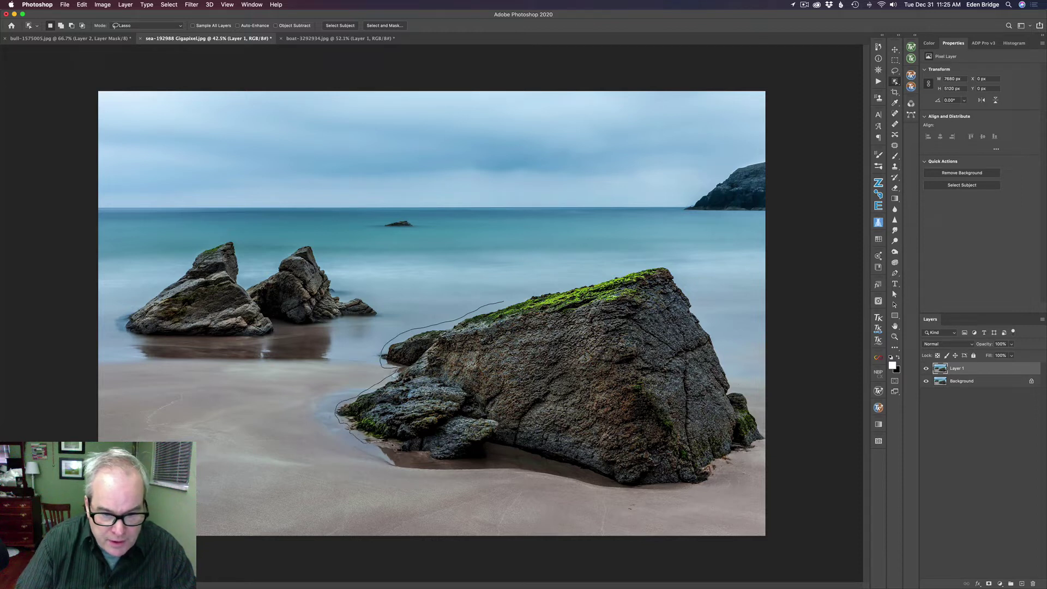
{"action": "mouse_move", "coordinate": [390, 444]}
{"action": "left_mouse_down"}
{"action": "mouse_move", "coordinate": [438, 464]}
{"action": "mouse_move", "coordinate": [494, 457]}
{"action": "mouse_move", "coordinate": [634, 492]}
{"action": "left_mouse_up"}
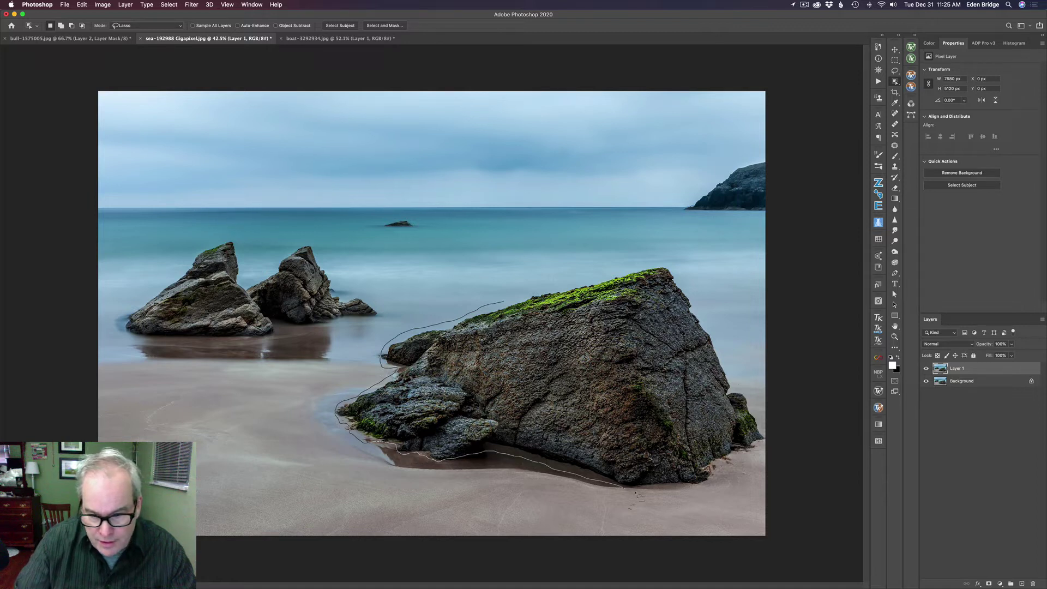
{"action": "mouse_move", "coordinate": [721, 479]}
{"action": "left_mouse_down"}
{"action": "mouse_move", "coordinate": [756, 461]}
{"action": "mouse_move", "coordinate": [772, 431]}
{"action": "mouse_move", "coordinate": [691, 282]}
{"action": "mouse_move", "coordinate": [652, 264]}
{"action": "mouse_move", "coordinate": [540, 285]}
{"action": "mouse_move", "coordinate": [508, 303]}
{"action": "left_mouse_up"}
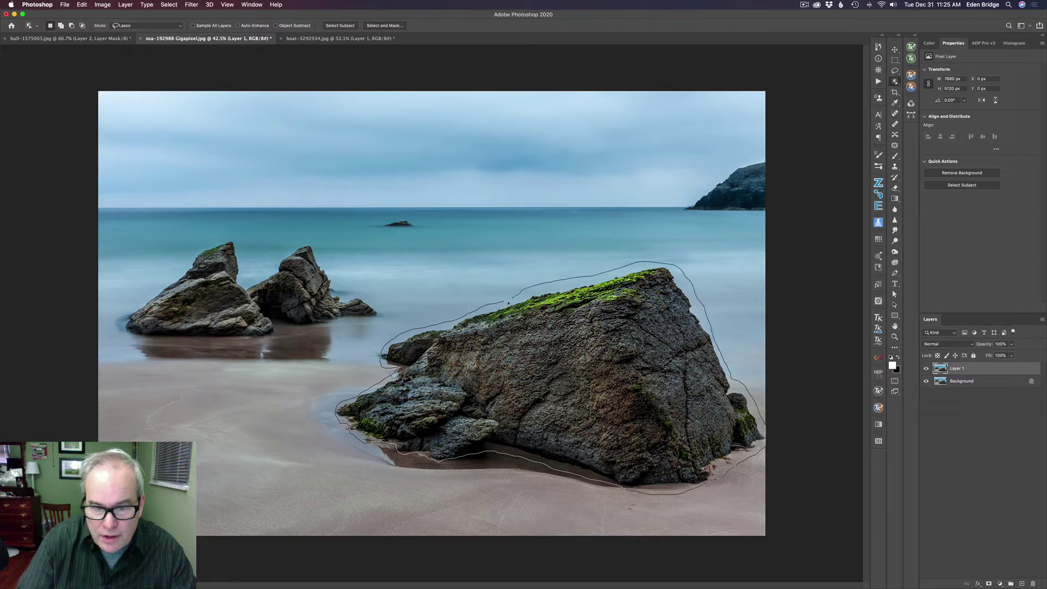
{"action": "left_click_drag", "start_coordinate": [382, 362], "coordinate": [393, 371]}
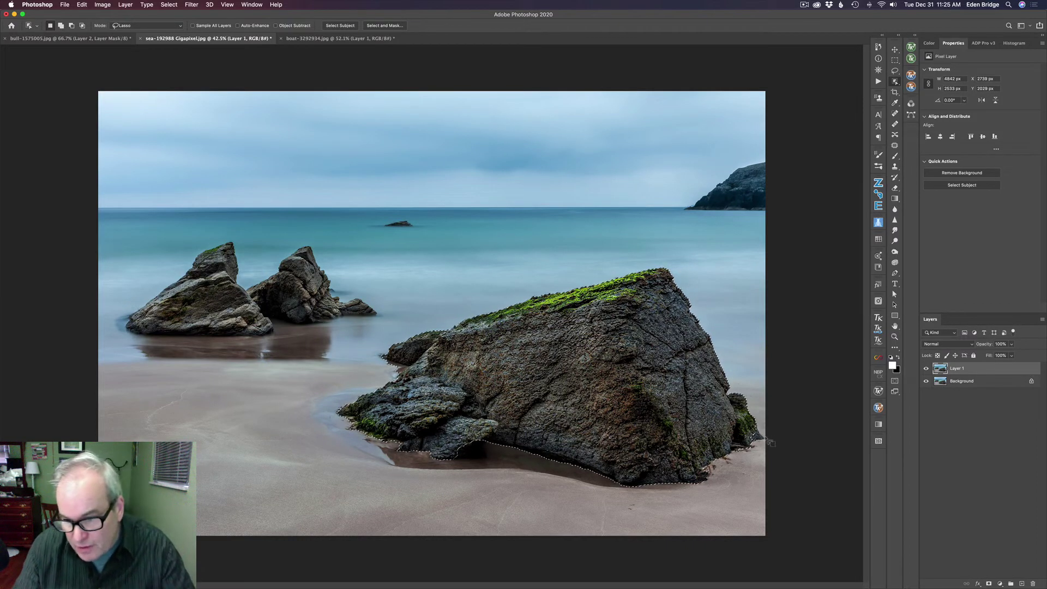
Step: Refine the large rock's selection by adding the missed right-hand edge and subtracting the excess patch beside its left side
{"action": "key", "text": "shift"}
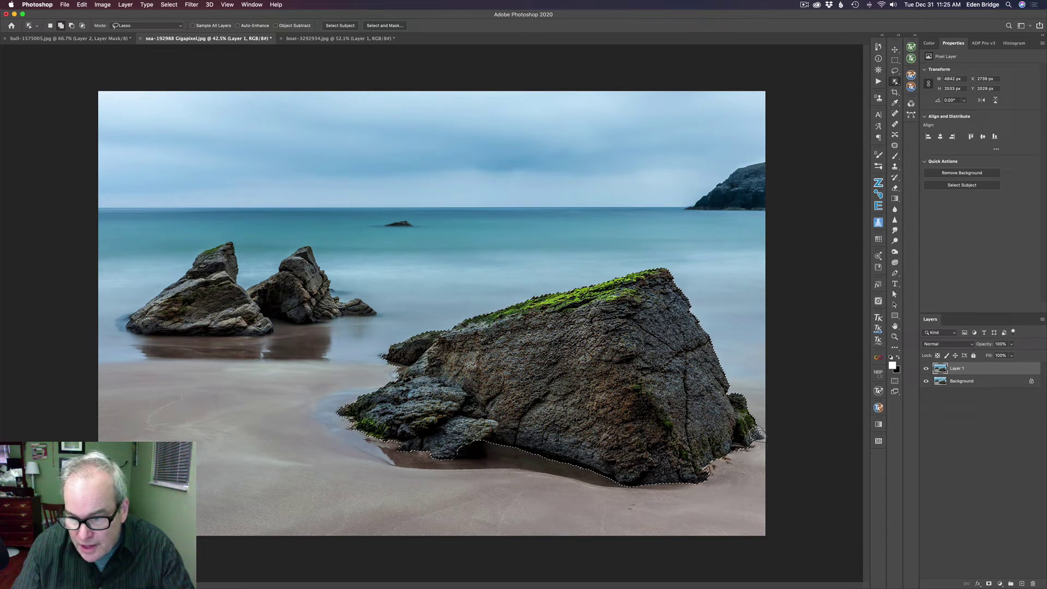
{"action": "left_click_drag", "start_coordinate": [757, 434], "coordinate": [759, 457]}
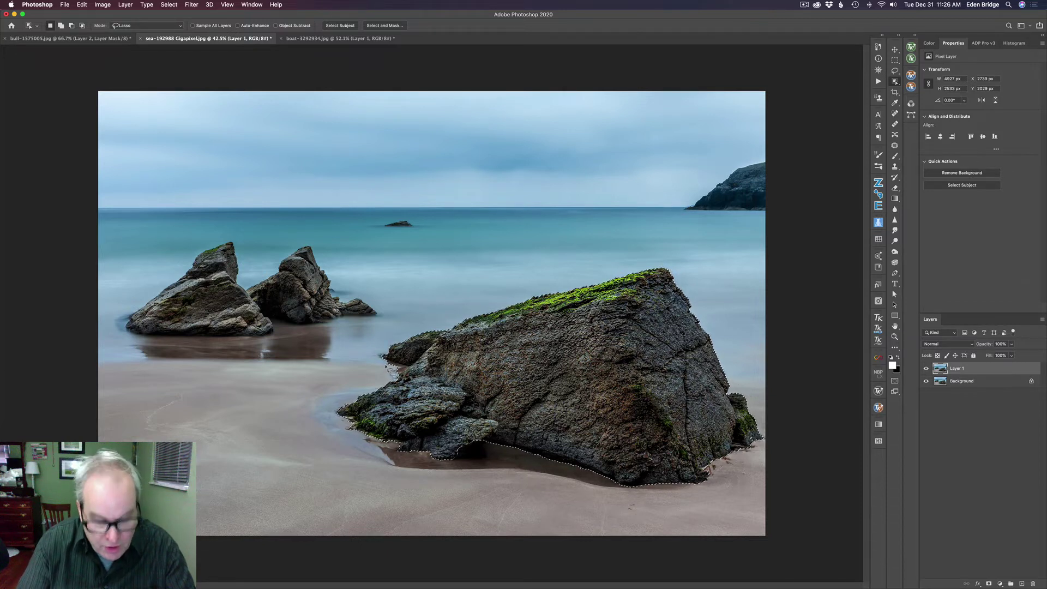
{"action": "key", "text": "alt"}
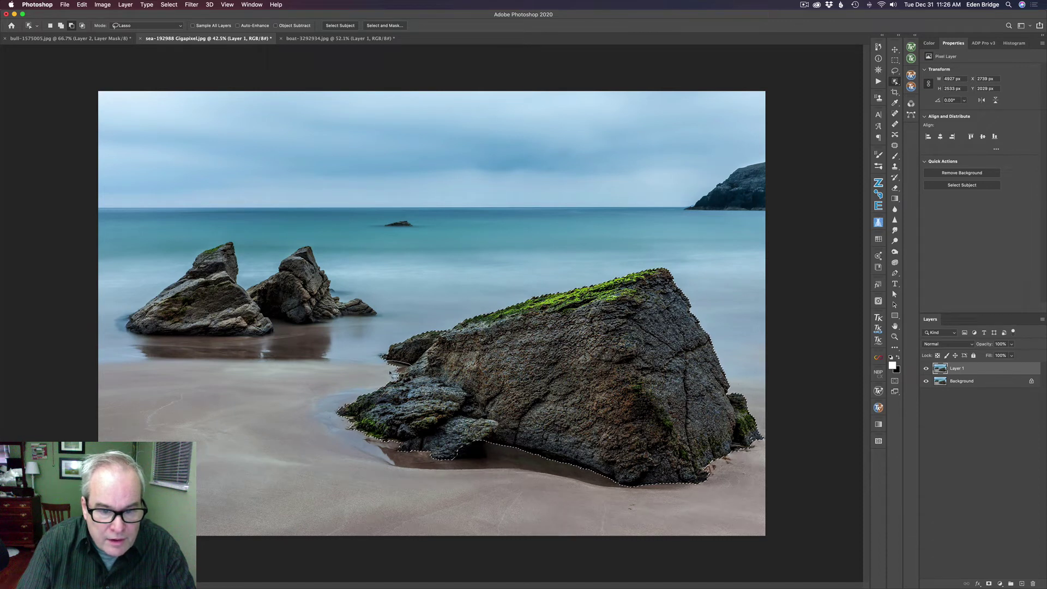
{"action": "left_click_drag", "start_coordinate": [382, 381], "coordinate": [376, 390]}
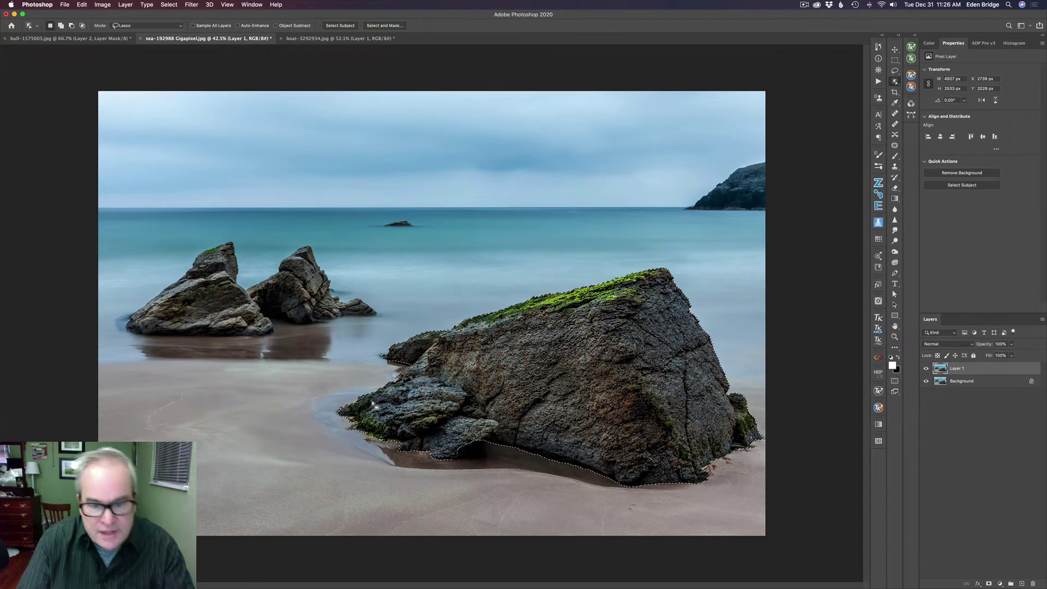
Step: Feather the large rock's selection by 10 pixels
{"action": "right_click", "coordinate": [565, 341]}
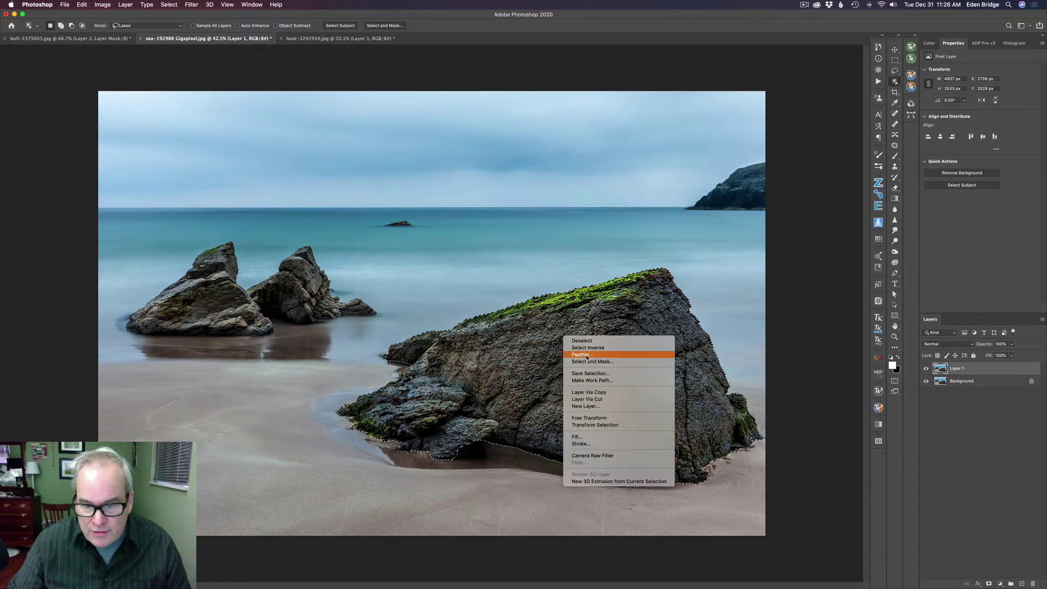
{"action": "left_click", "coordinate": [582, 355]}
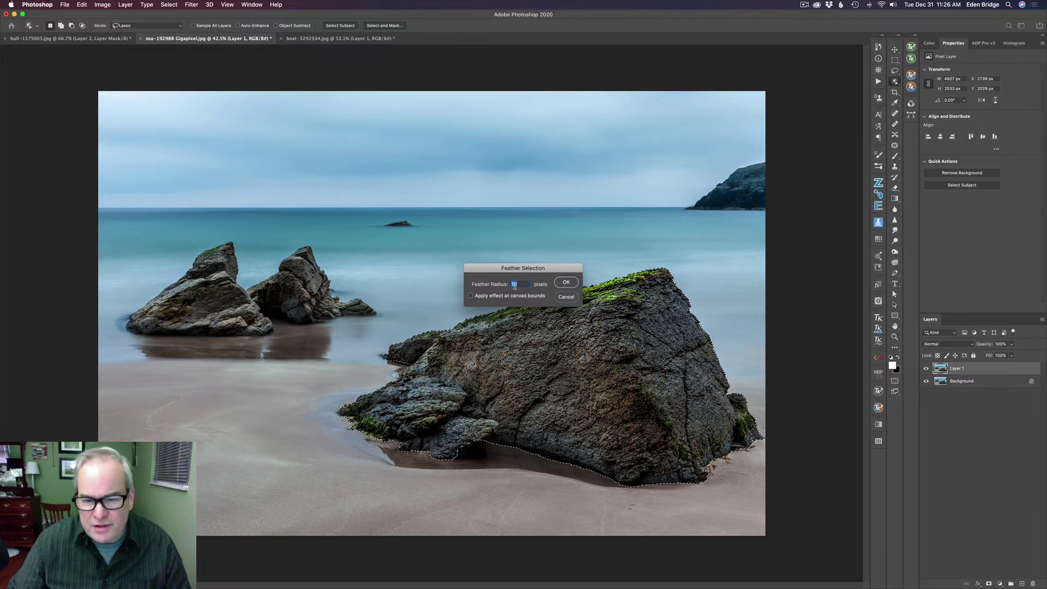
{"action": "left_click", "coordinate": [568, 283]}
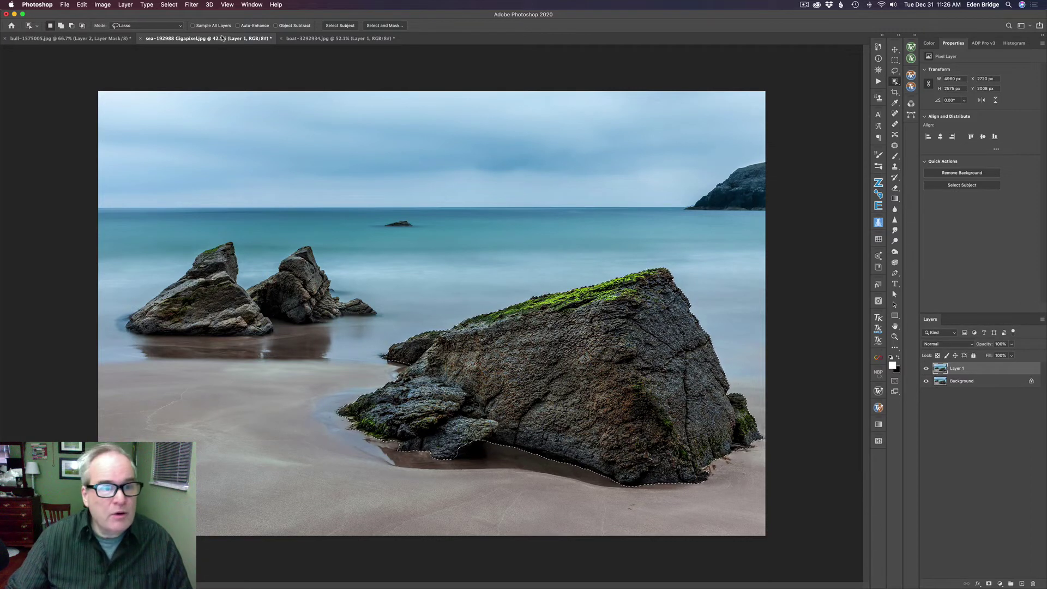
Step: Apply the Camera Raw Filter to the selected large rock with Texture +14 and Clarity +33
{"action": "left_click", "coordinate": [192, 5]}
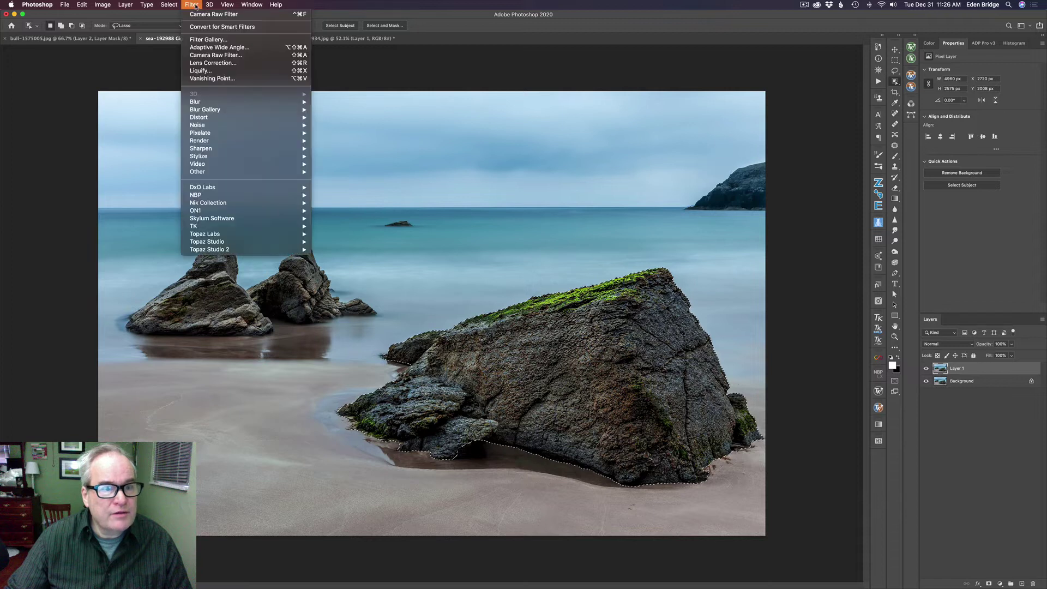
{"action": "left_click", "coordinate": [209, 56]}
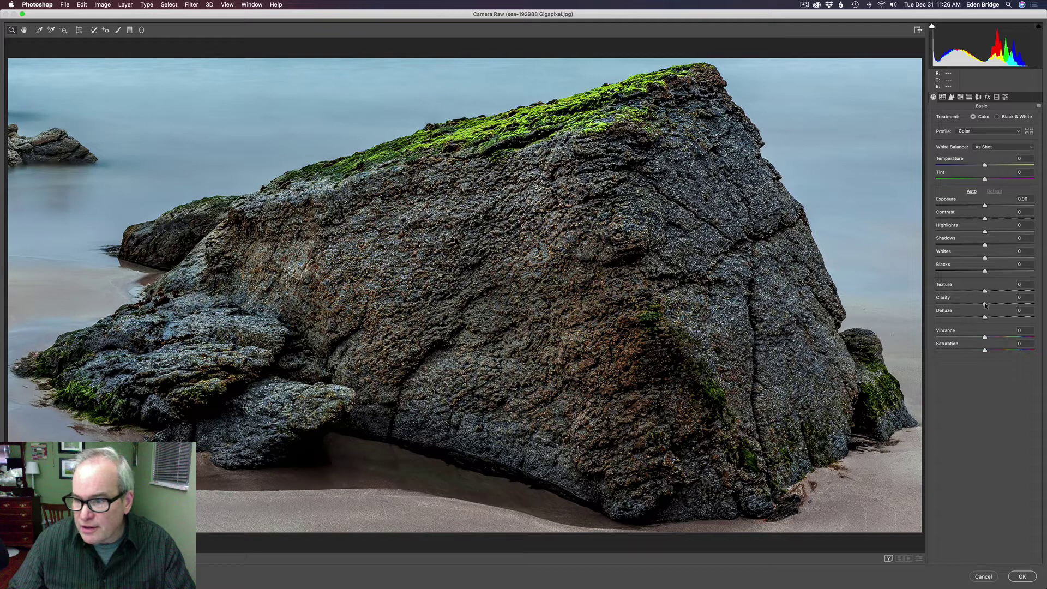
{"action": "mouse_move", "coordinate": [985, 305]}
{"action": "left_mouse_down"}
{"action": "mouse_move", "coordinate": [998, 305]}
{"action": "mouse_move", "coordinate": [990, 291]}
{"action": "mouse_move", "coordinate": [1001, 304]}
{"action": "left_mouse_up"}
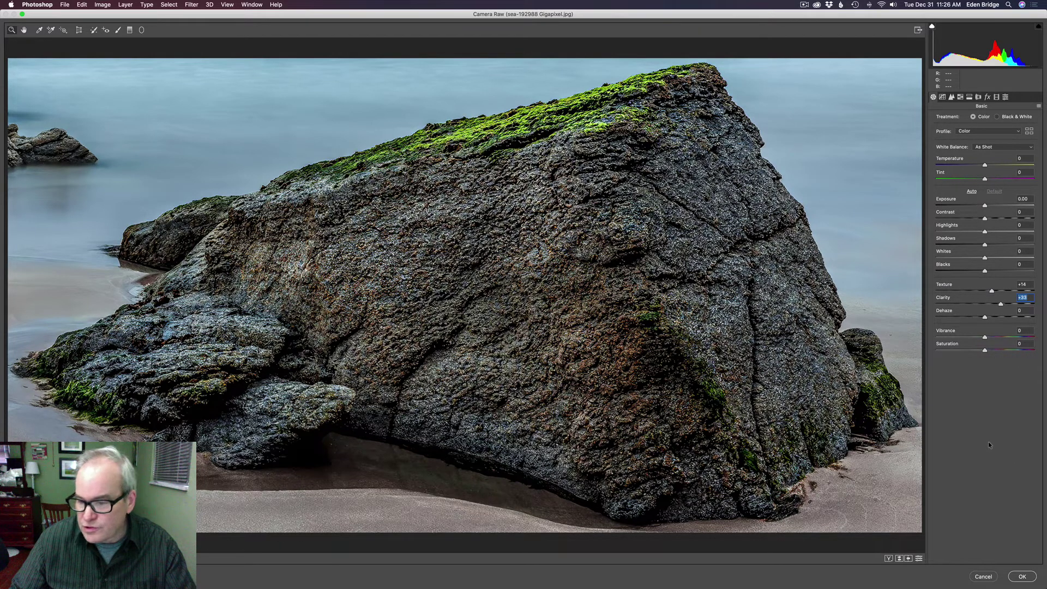
{"action": "left_click", "coordinate": [1024, 577]}
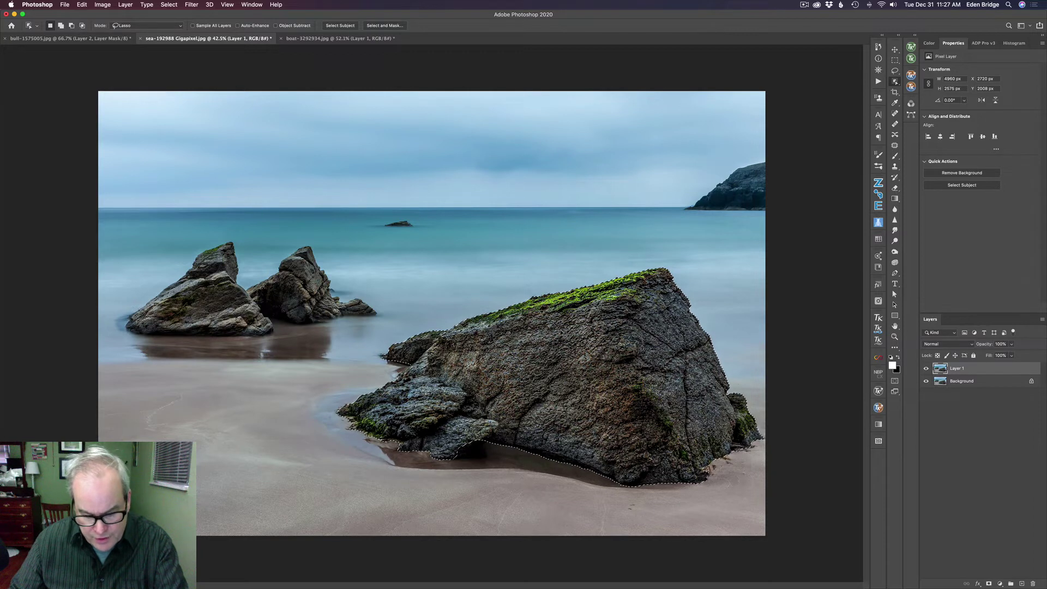
Step: Deselect the large rock and toggle Layer 1's visibility to compare it before and after
{"action": "key", "text": "super+d"}
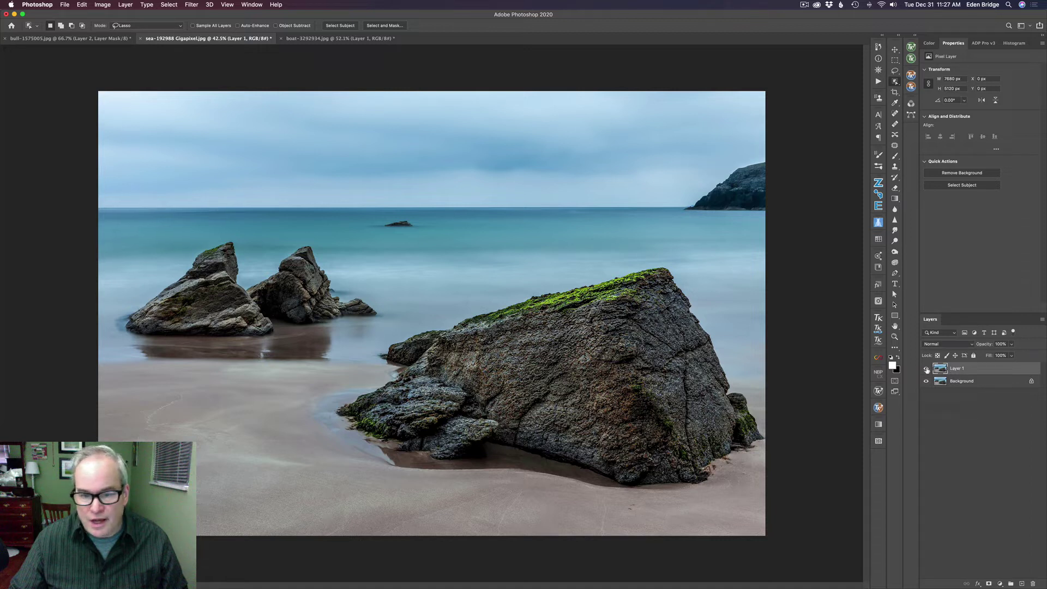
{"action": "left_click", "coordinate": [927, 369]}
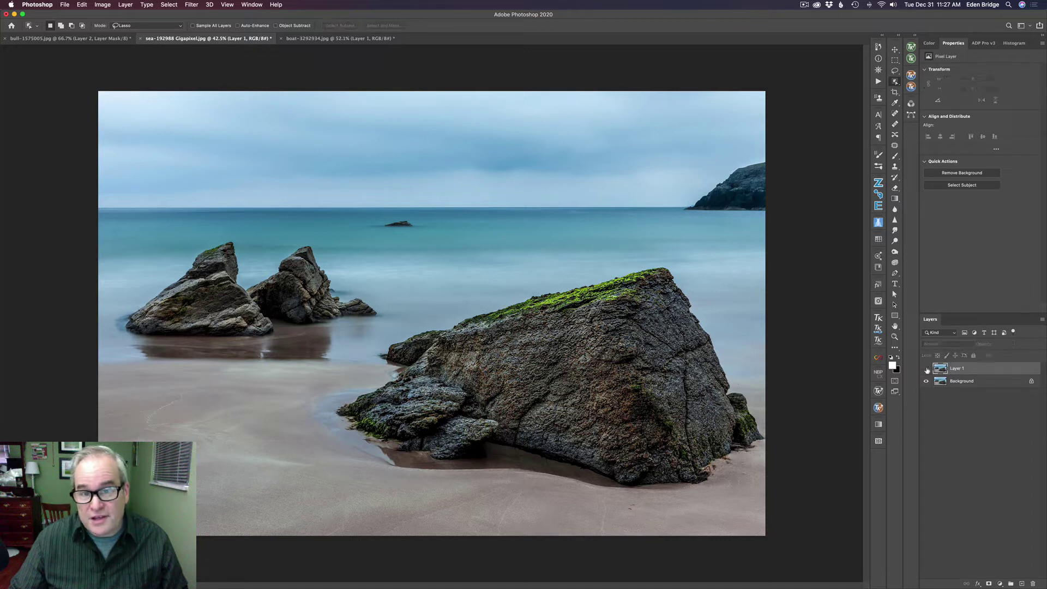
{"action": "left_click", "coordinate": [927, 370]}
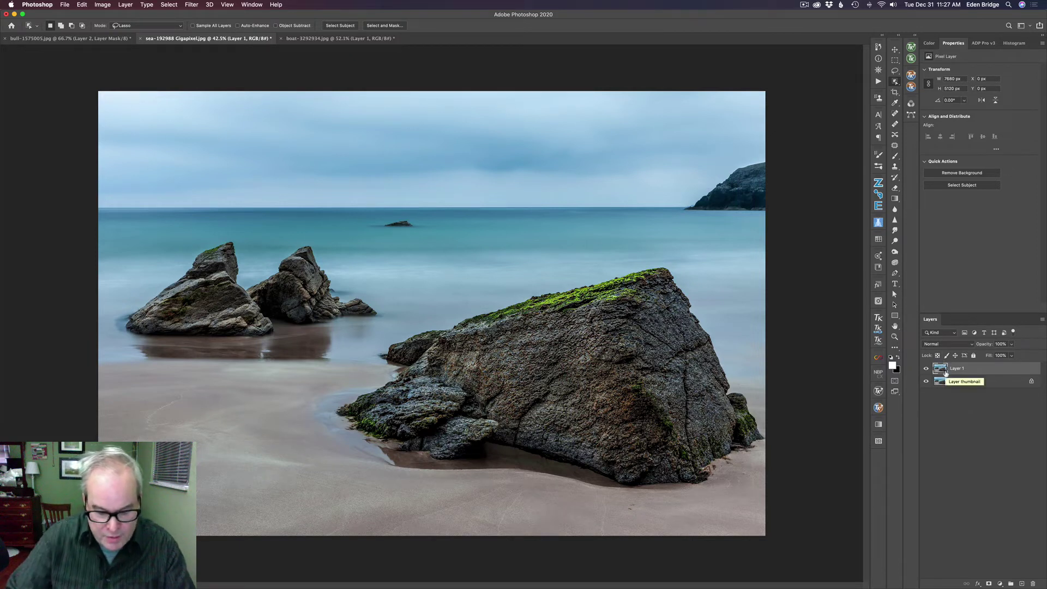
Step: Duplicate Layer 1 and select the two smaller rocks in the water with a loose Object Selection outline
{"action": "key", "text": "super+j"}
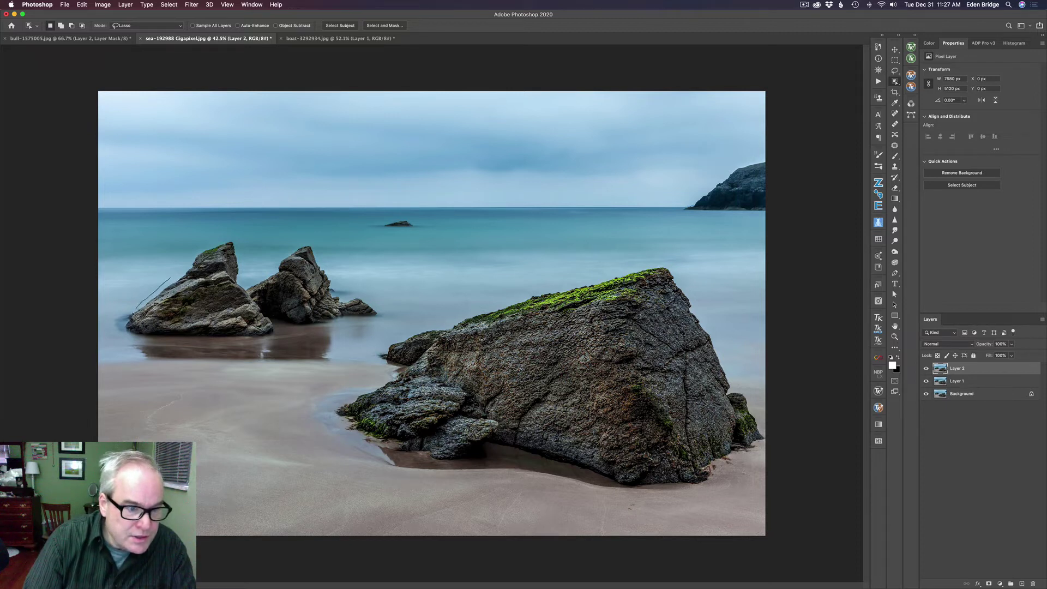
{"action": "mouse_move", "coordinate": [135, 310]}
{"action": "left_mouse_down"}
{"action": "mouse_move", "coordinate": [129, 336]}
{"action": "mouse_move", "coordinate": [270, 339]}
{"action": "left_mouse_up"}
{"action": "mouse_move", "coordinate": [281, 333]}
{"action": "left_mouse_down"}
{"action": "mouse_move", "coordinate": [347, 324]}
{"action": "mouse_move", "coordinate": [363, 298]}
{"action": "mouse_move", "coordinate": [335, 290]}
{"action": "mouse_move", "coordinate": [320, 252]}
{"action": "mouse_move", "coordinate": [294, 246]}
{"action": "mouse_move", "coordinate": [250, 285]}
{"action": "mouse_move", "coordinate": [238, 246]}
{"action": "mouse_move", "coordinate": [225, 240]}
{"action": "mouse_move", "coordinate": [159, 295]}
{"action": "left_mouse_up"}
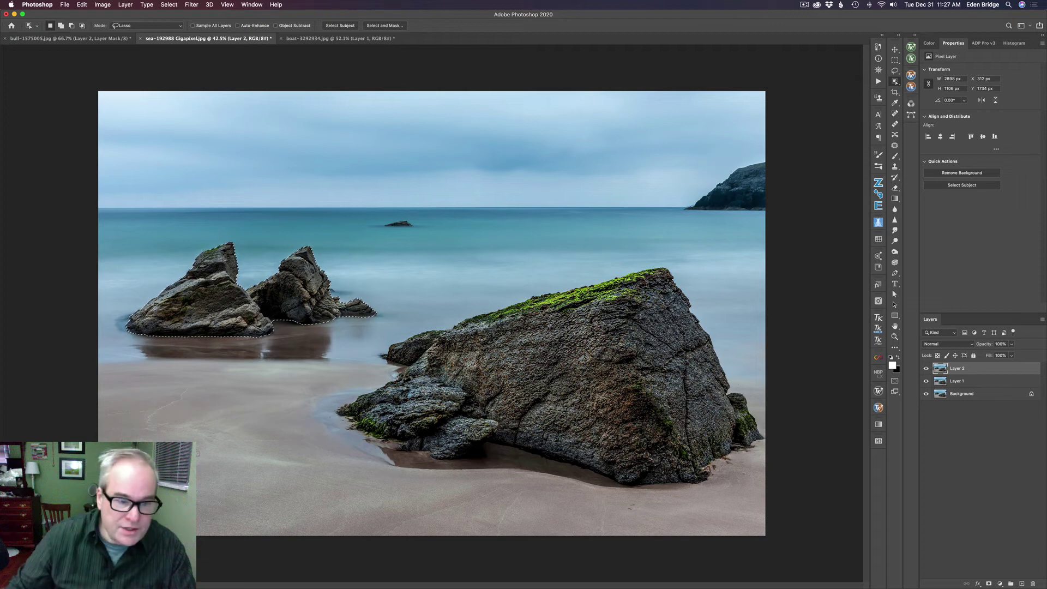
Step: Feather the selection of the two smaller rocks by 10 pixels
{"action": "right_click", "coordinate": [207, 286]}
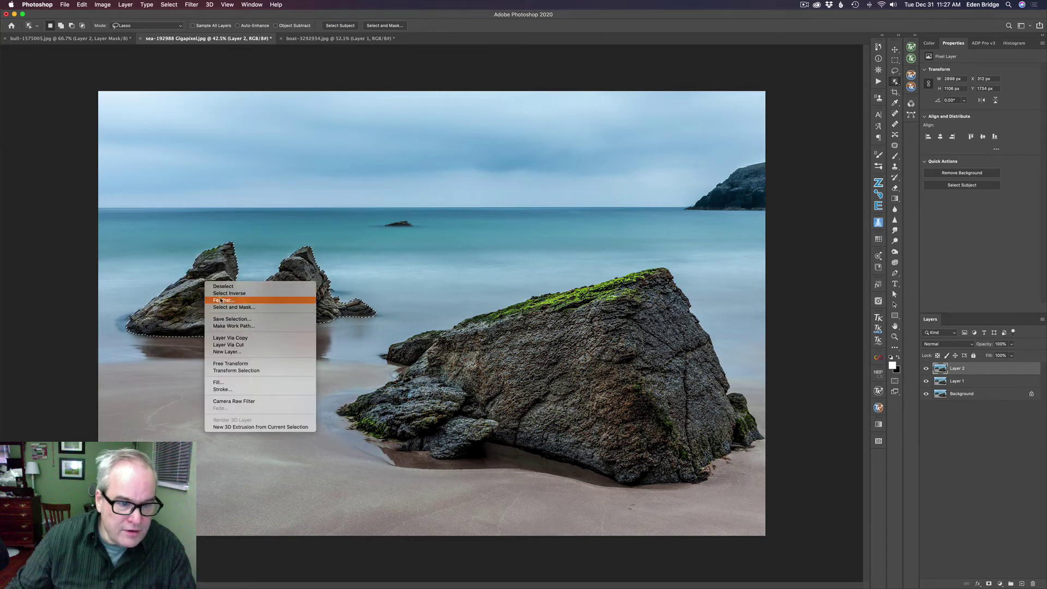
{"action": "left_click", "coordinate": [221, 300]}
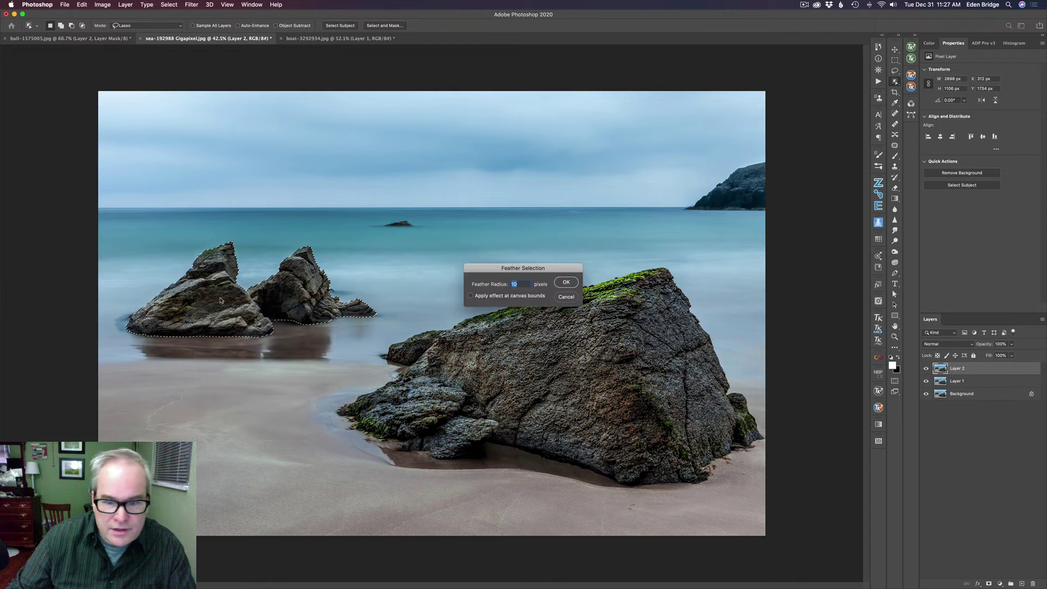
{"action": "left_click", "coordinate": [572, 283]}
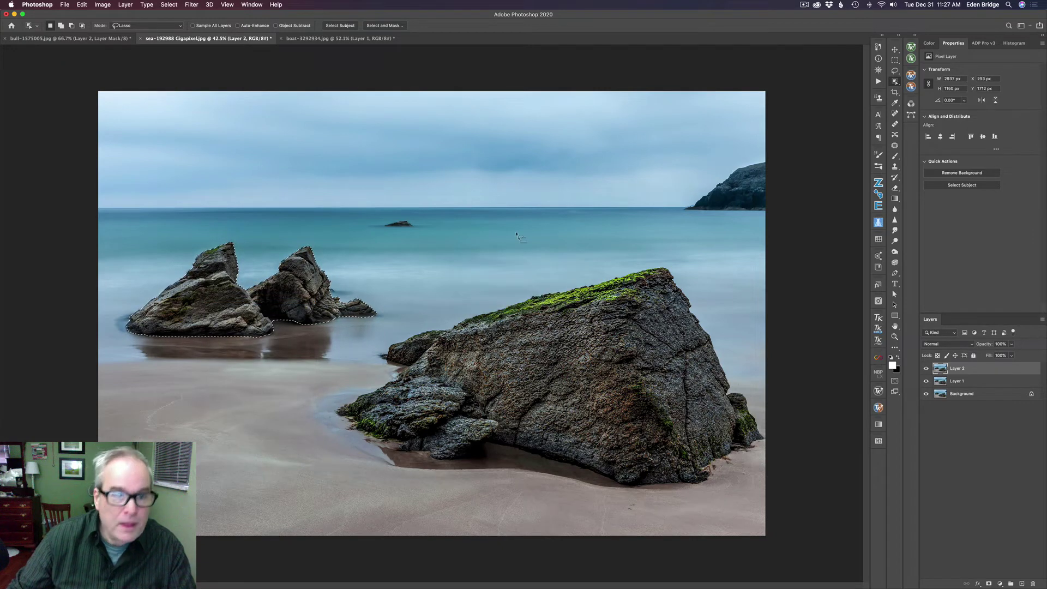
Step: Apply the Camera Raw Filter to the two smaller selected rocks with Clarity +23 and Texture +8
{"action": "left_click", "coordinate": [194, 5]}
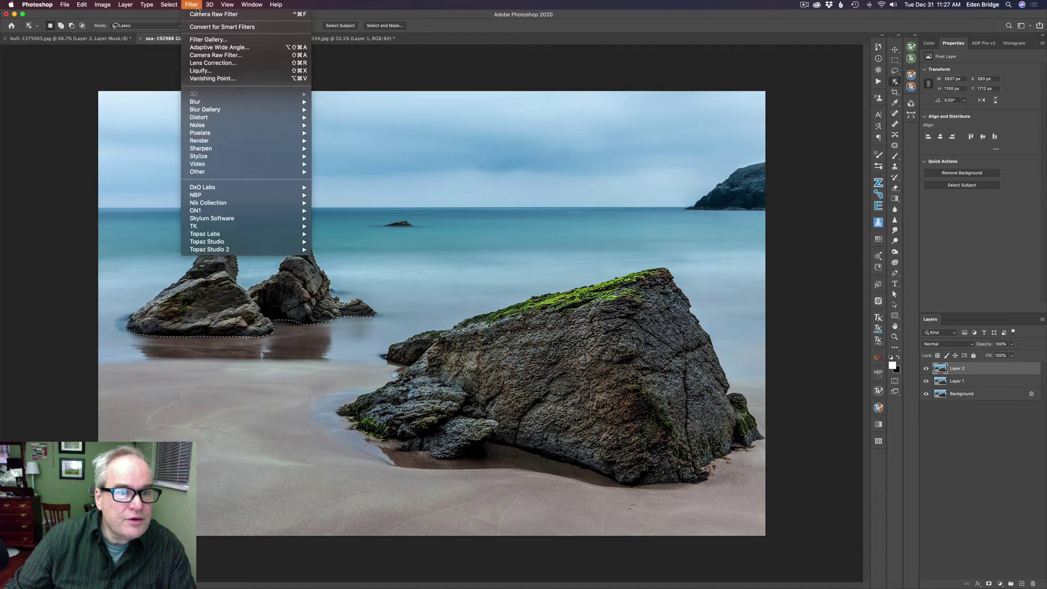
{"action": "left_click", "coordinate": [219, 55]}
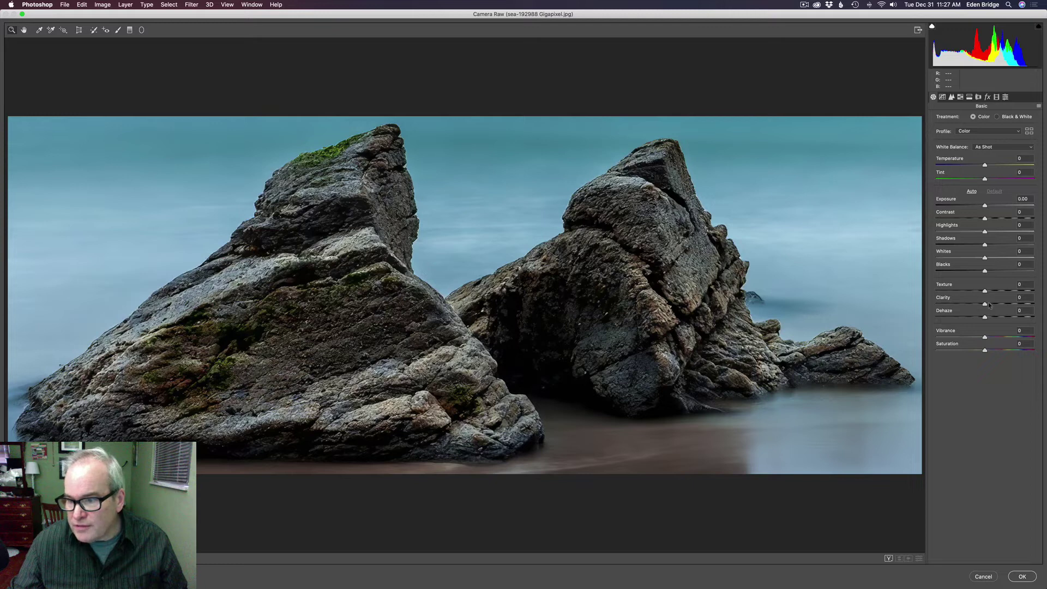
{"action": "left_click_drag", "start_coordinate": [989, 305], "coordinate": [997, 306]}
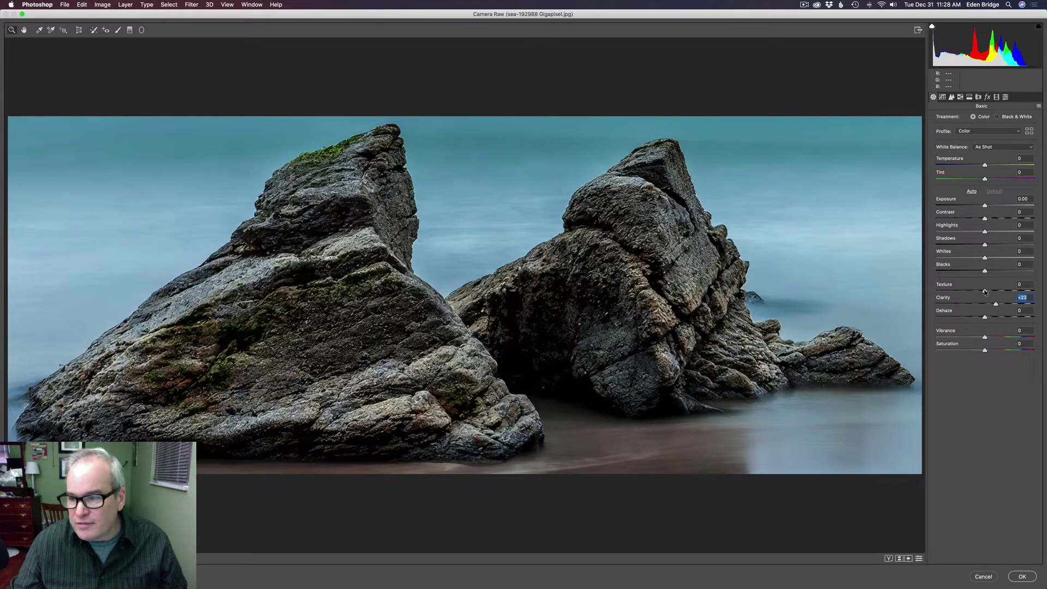
{"action": "left_click_drag", "start_coordinate": [985, 292], "coordinate": [989, 292]}
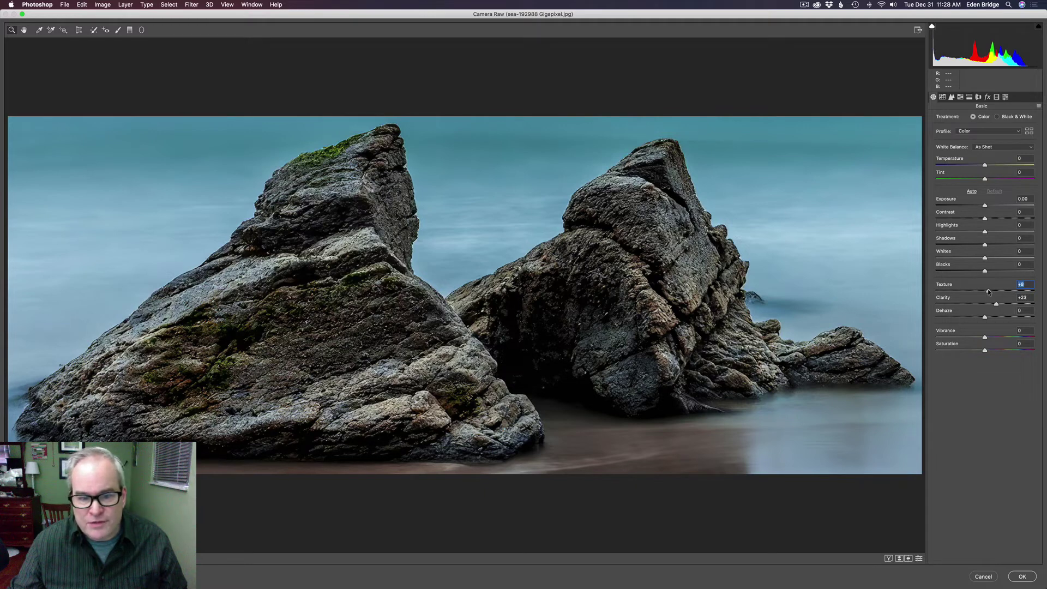
{"action": "left_click", "coordinate": [1023, 577]}
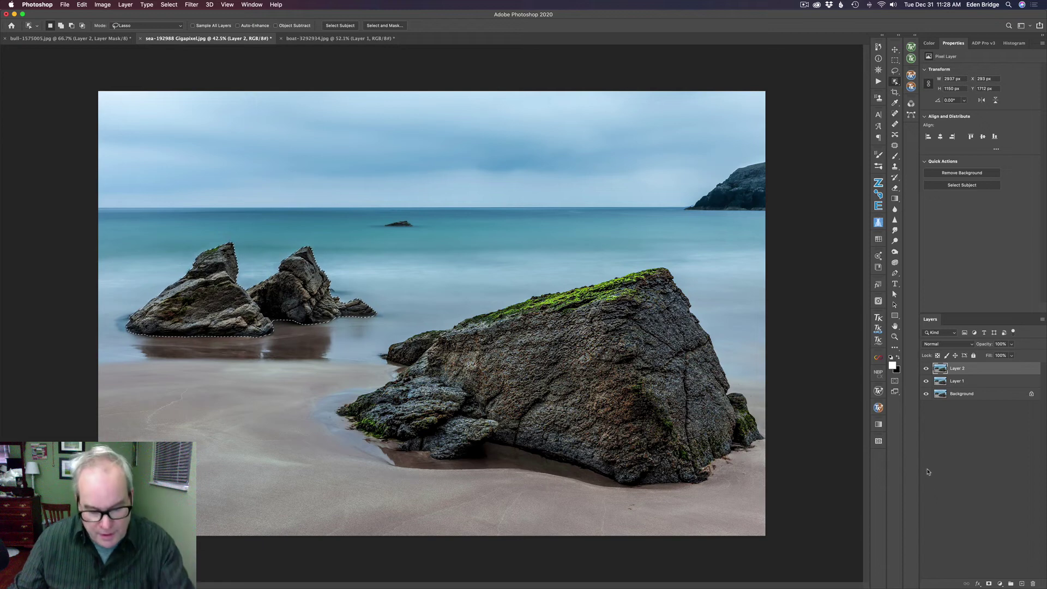
Step: Deselect the two smaller rocks, toggle Layer 2's visibility, and compare the full edit with the Background layer alone
{"action": "key", "text": "super+d"}
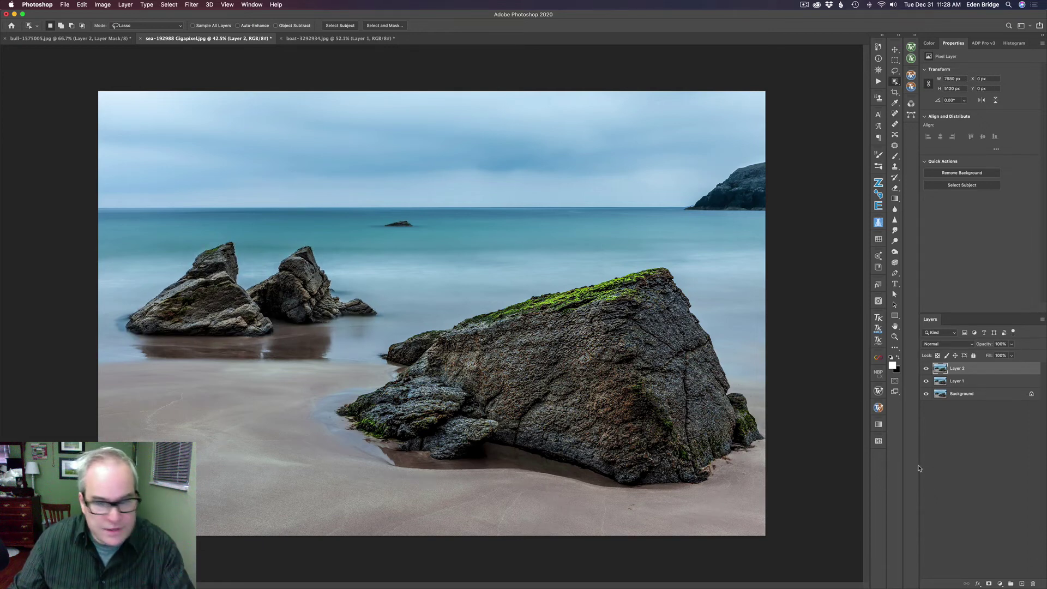
{"action": "left_click", "coordinate": [926, 369]}
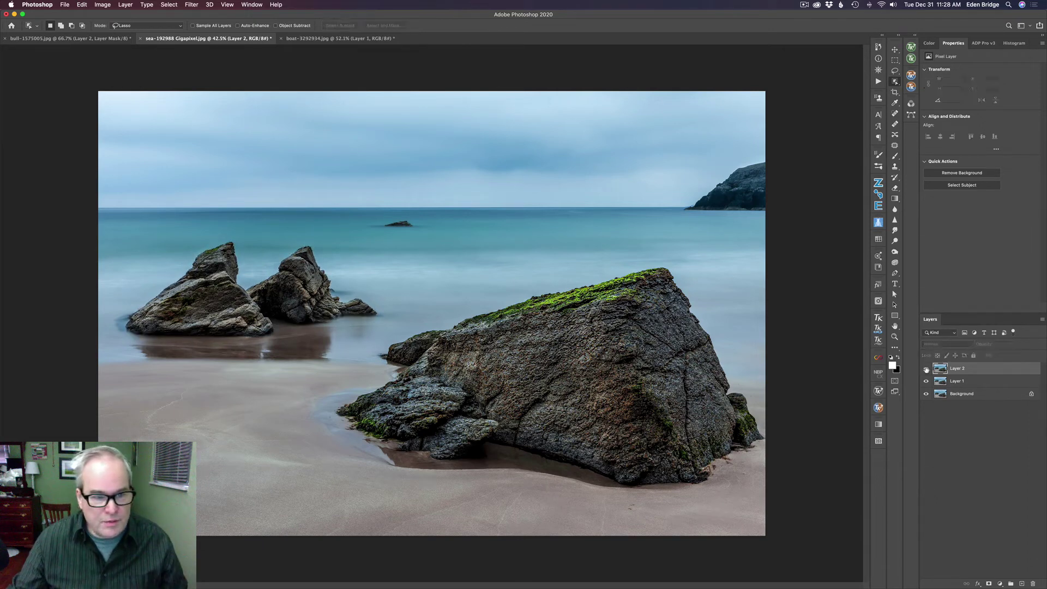
{"action": "left_click", "coordinate": [927, 369]}
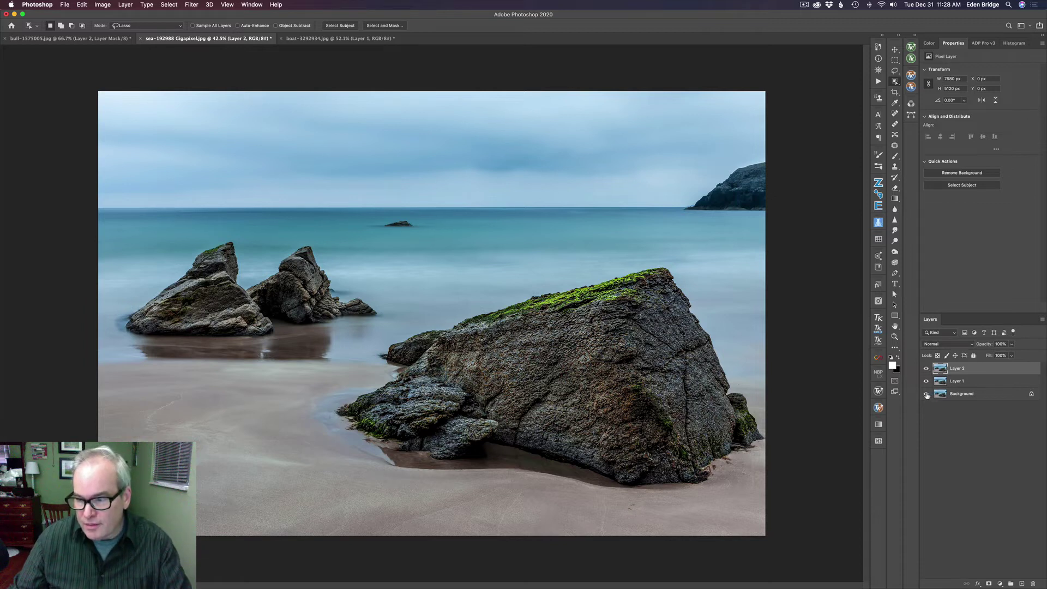
{"action": "left_click", "coordinate": [926, 394], "text": "alt"}
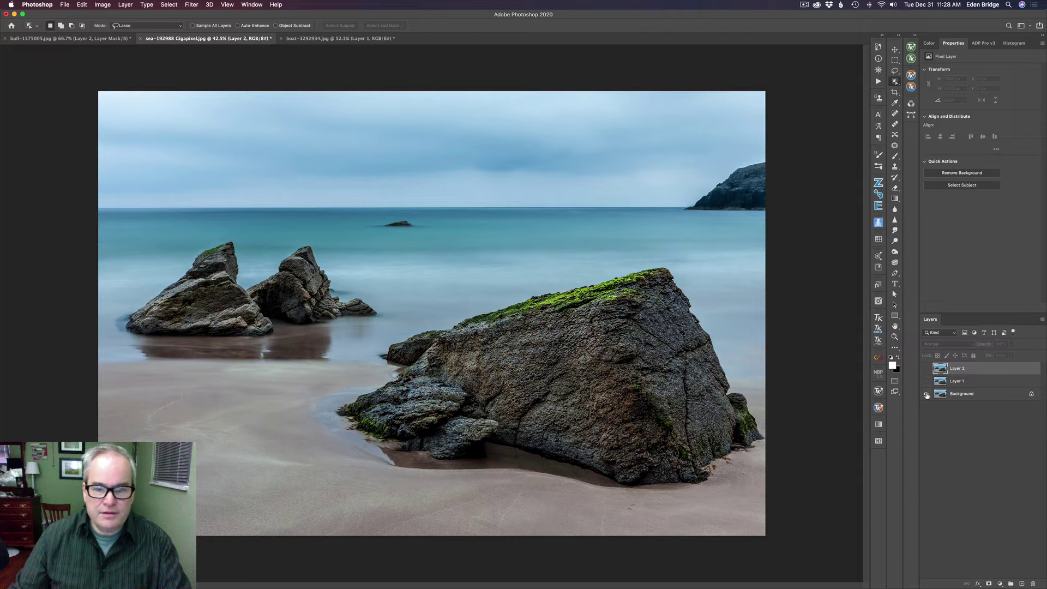
{"action": "left_click", "coordinate": [926, 394], "text": "alt"}
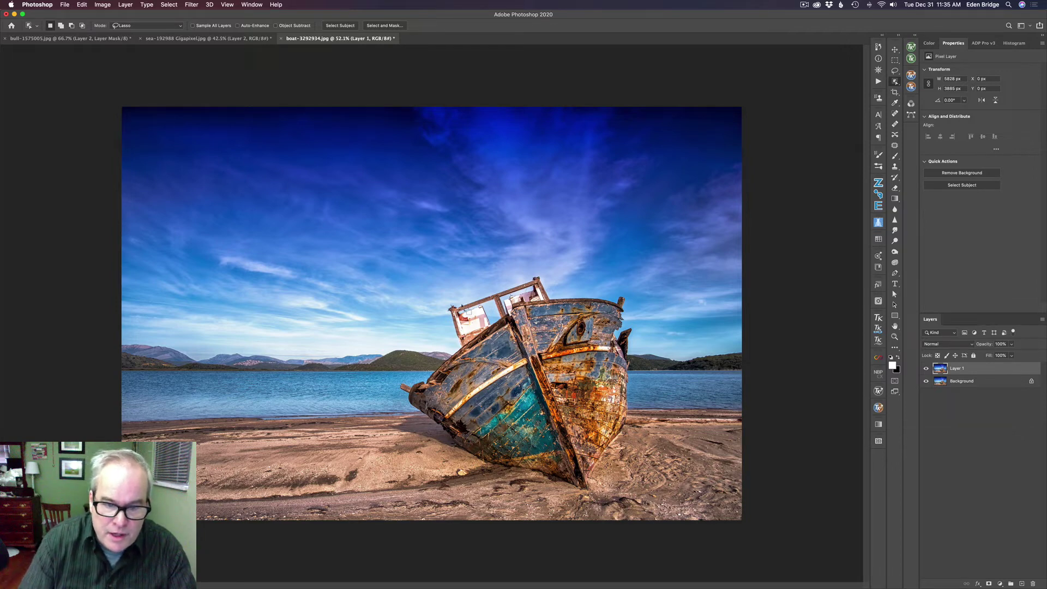
Step: Select the wrecked boat in the boat photo with a loose lasso outline of the Object Selection tool
{"action": "left_click", "coordinate": [895, 82]}
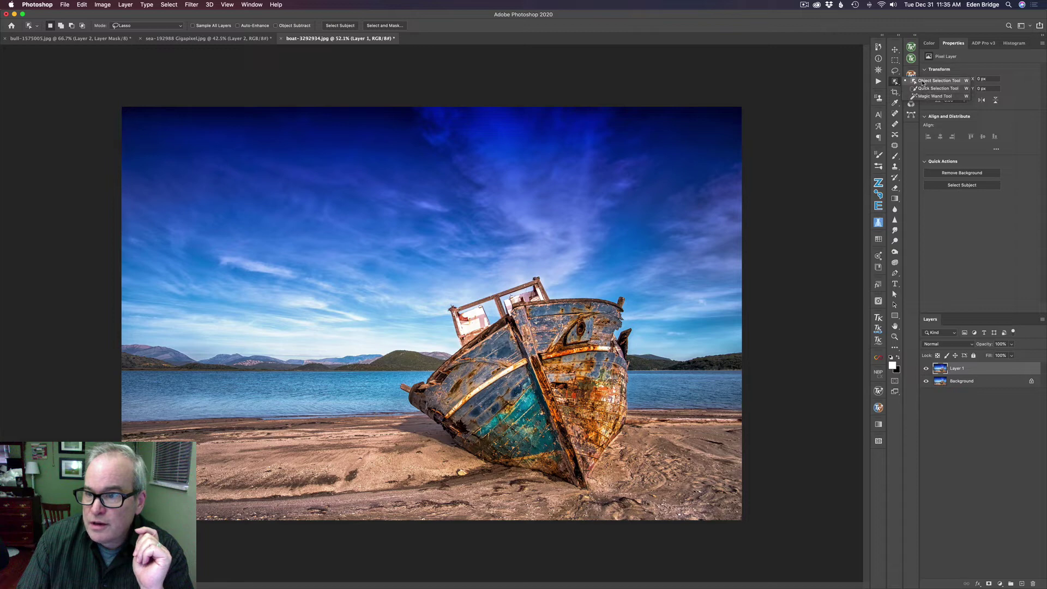
{"action": "left_click", "coordinate": [923, 82]}
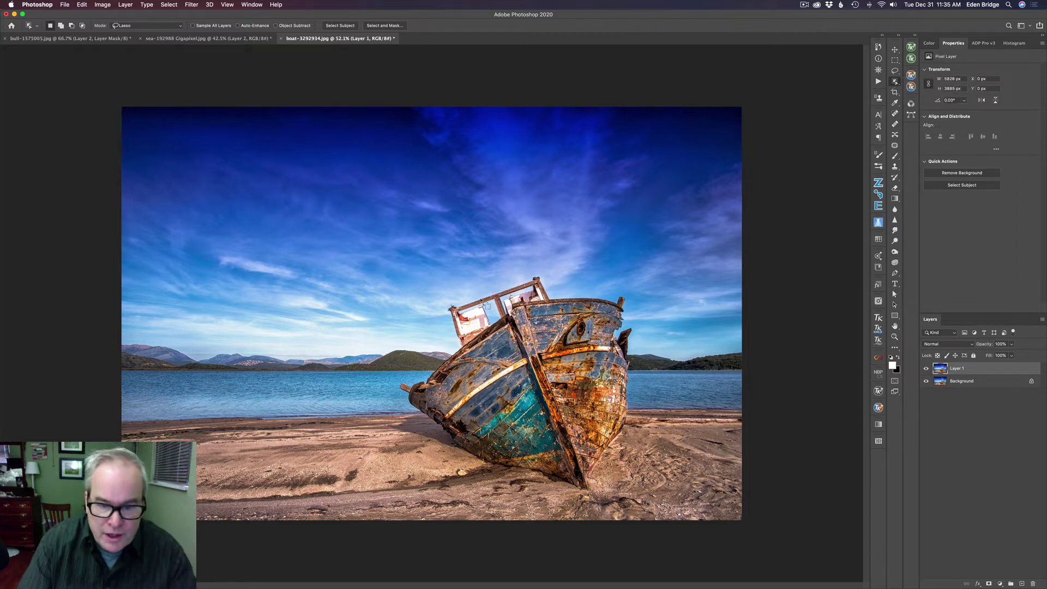
{"action": "mouse_move", "coordinate": [463, 300]}
{"action": "left_mouse_down"}
{"action": "mouse_move", "coordinate": [444, 312]}
{"action": "mouse_move", "coordinate": [454, 341]}
{"action": "mouse_move", "coordinate": [407, 385]}
{"action": "mouse_move", "coordinate": [406, 402]}
{"action": "mouse_move", "coordinate": [499, 472]}
{"action": "mouse_move", "coordinate": [592, 488]}
{"action": "mouse_move", "coordinate": [633, 406]}
{"action": "mouse_move", "coordinate": [632, 308]}
{"action": "mouse_move", "coordinate": [620, 295]}
{"action": "mouse_move", "coordinate": [561, 295]}
{"action": "mouse_move", "coordinate": [543, 275]}
{"action": "mouse_move", "coordinate": [458, 303]}
{"action": "left_mouse_up"}
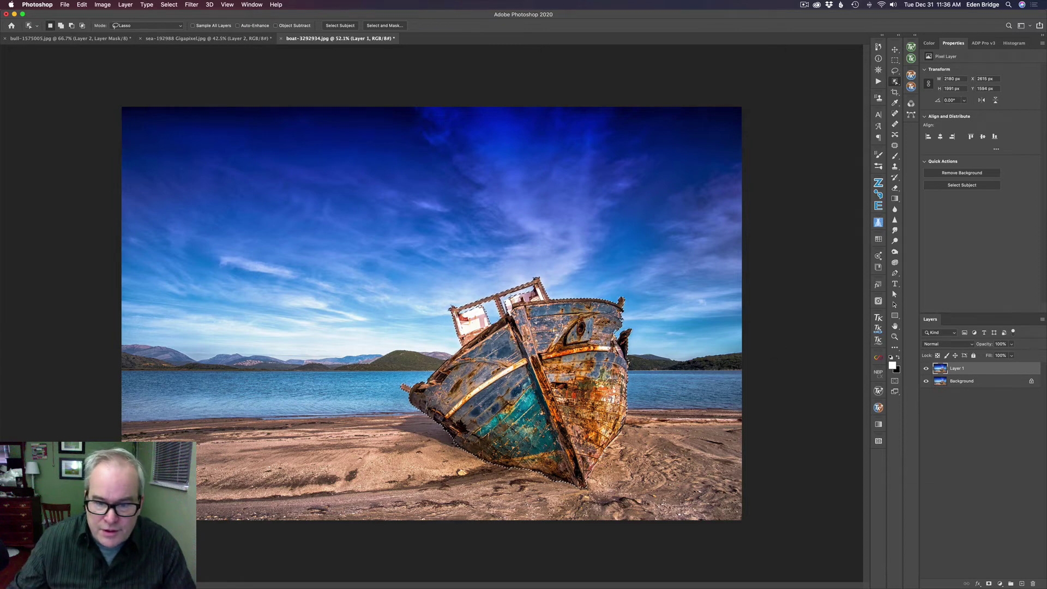
Step: Feather the boat selection by 10 pixels
{"action": "right_click", "coordinate": [552, 329]}
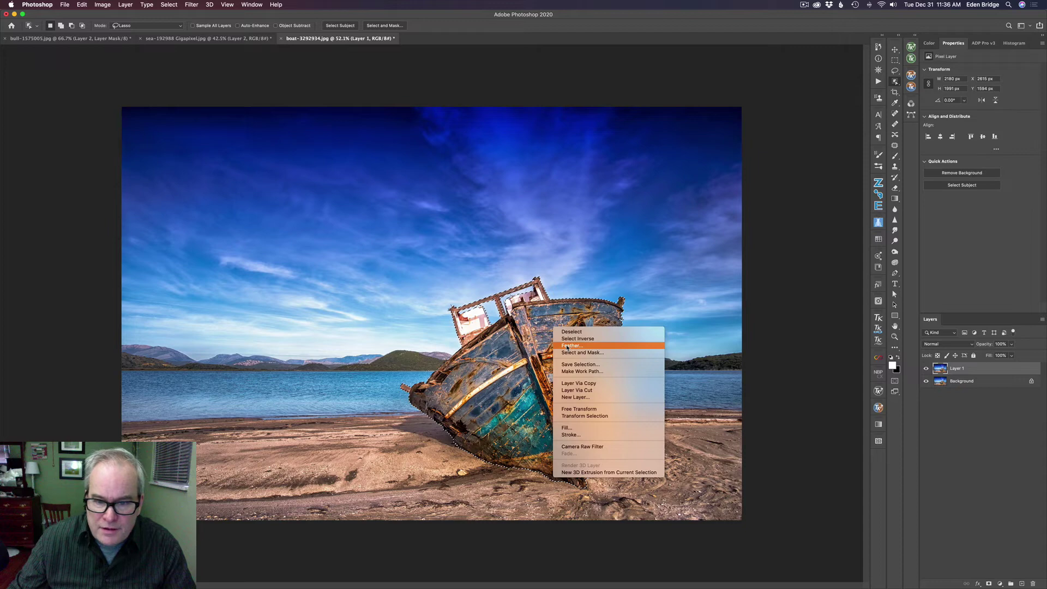
{"action": "left_click", "coordinate": [567, 347]}
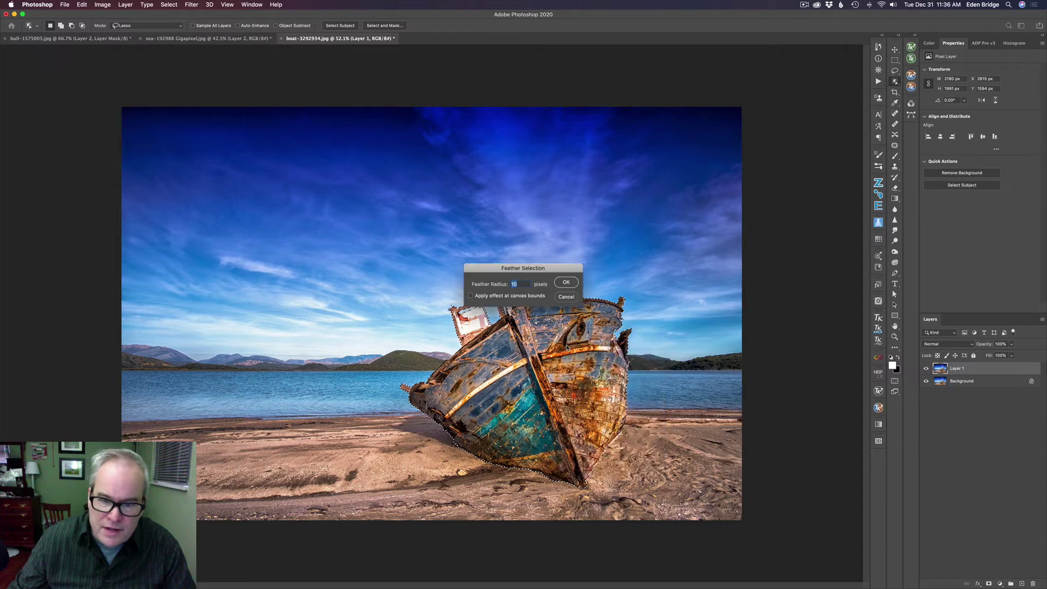
{"action": "left_click", "coordinate": [566, 282]}
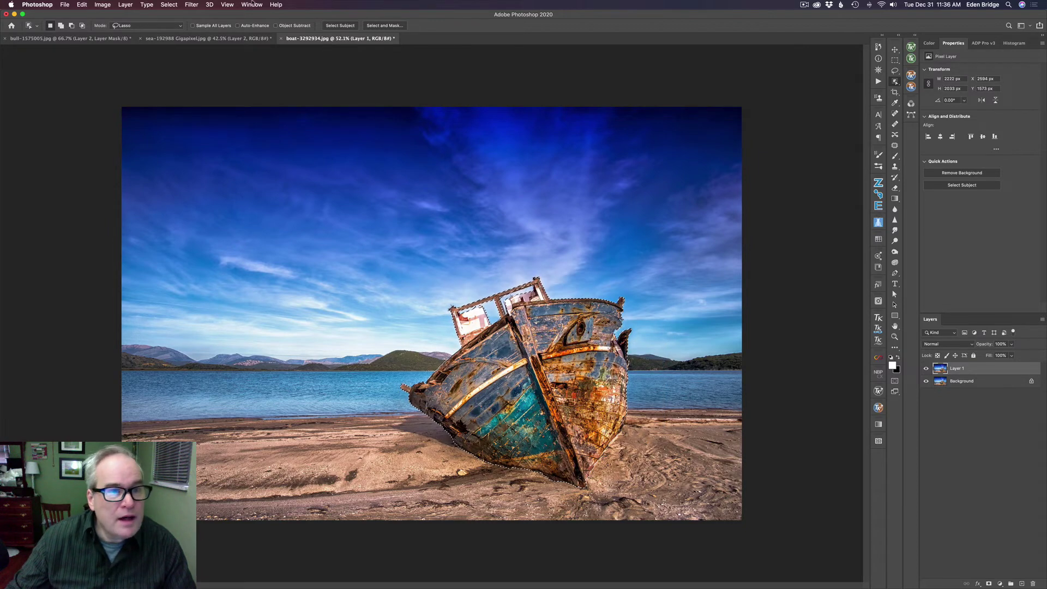
Step: Apply the Camera Raw Filter to the selected boat with a slight increase in Clarity
{"action": "left_click", "coordinate": [192, 5]}
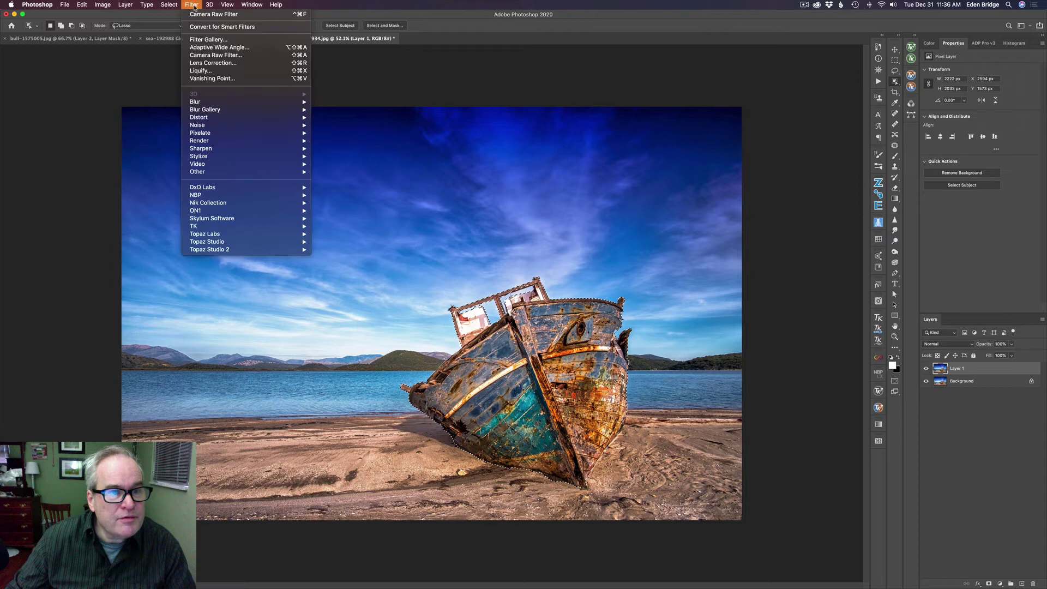
{"action": "left_click", "coordinate": [227, 55]}
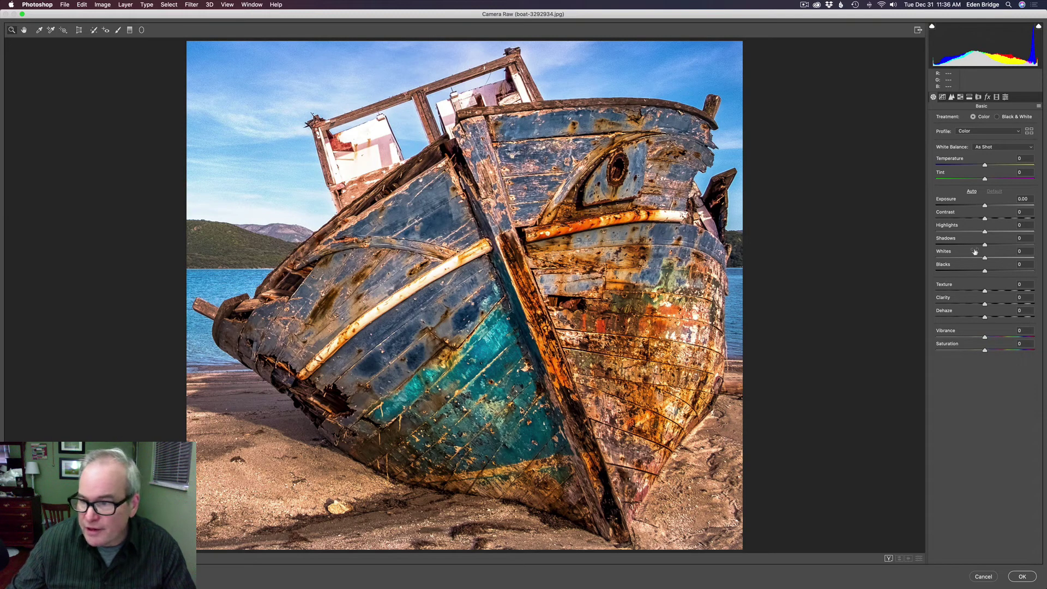
{"action": "mouse_move", "coordinate": [985, 304]}
{"action": "left_mouse_down"}
{"action": "mouse_move", "coordinate": [1010, 308]}
{"action": "mouse_move", "coordinate": [1012, 293]}
{"action": "mouse_move", "coordinate": [984, 293]}
{"action": "mouse_move", "coordinate": [1009, 295]}
{"action": "mouse_move", "coordinate": [993, 298]}
{"action": "left_mouse_up"}
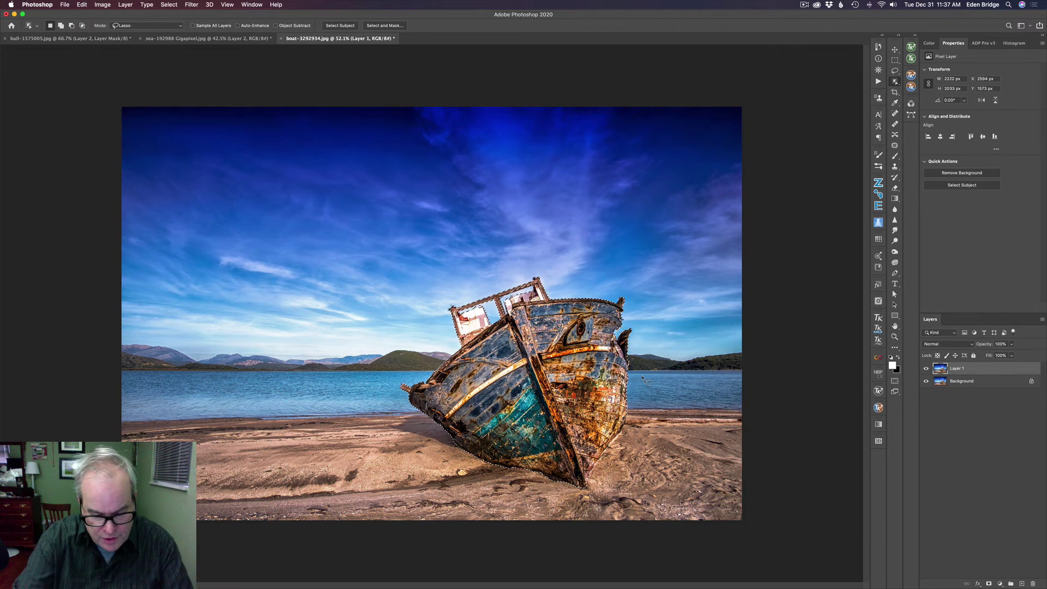
Step: Deselect the boat and toggle Layer 1's visibility to compare it before and after
{"action": "key", "text": "super+d"}
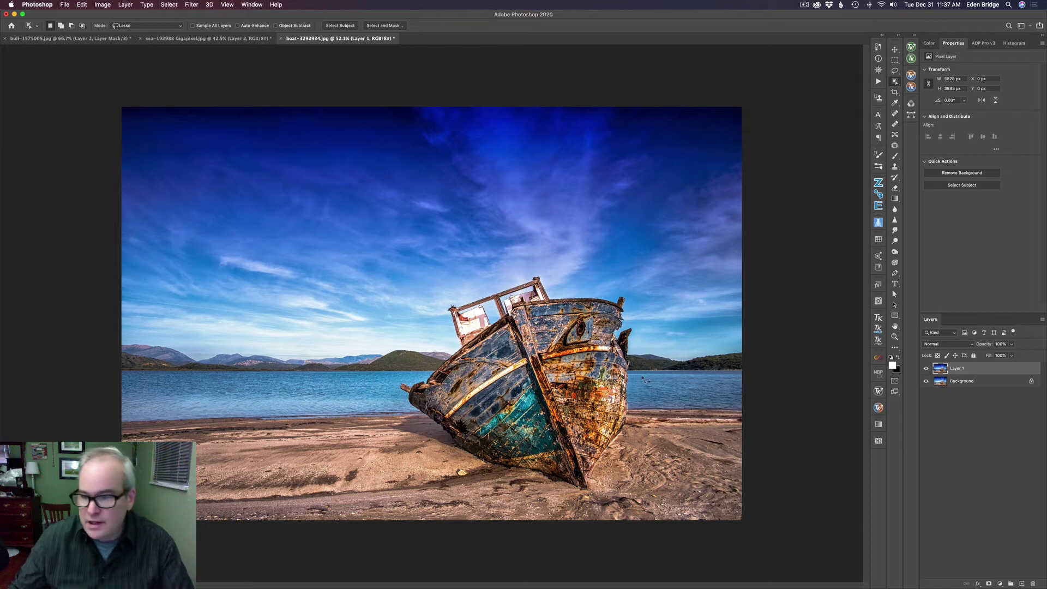
{"action": "left_click", "coordinate": [927, 369]}
{"action": "left_click", "coordinate": [927, 370]}
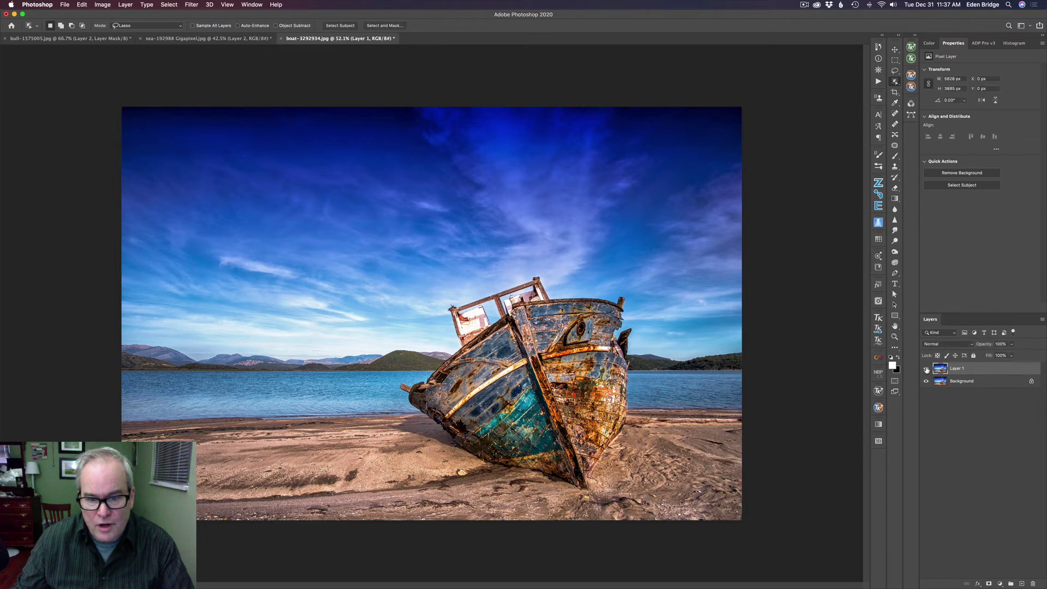
{"action": "left_click", "coordinate": [926, 370]}
{"action": "left_click", "coordinate": [926, 370]}
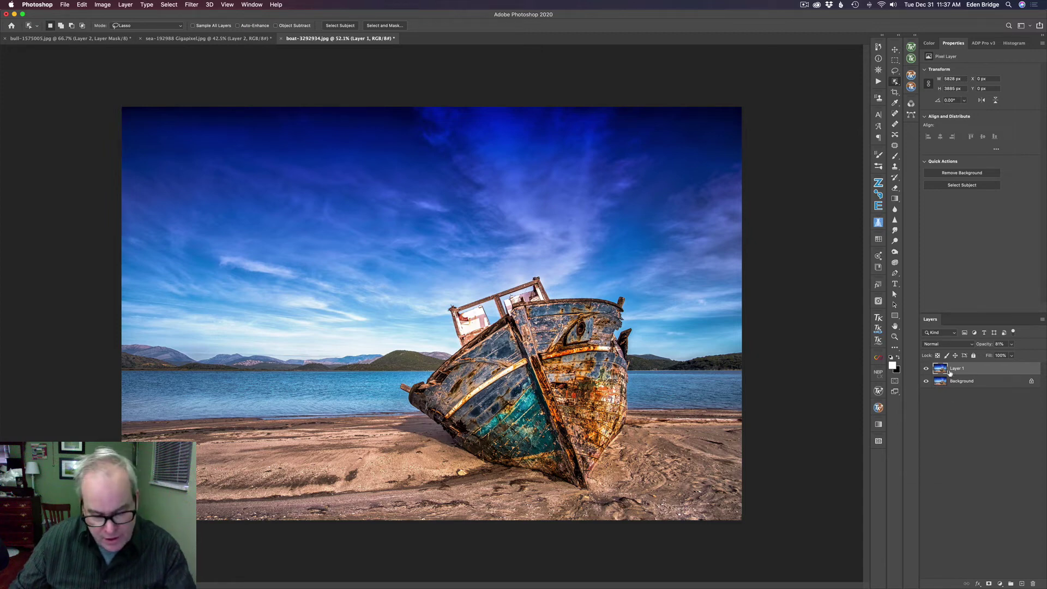
Step: Stamp the visible layers into a new top layer and apply the Camera Raw Filter to it with Texture -100
{"action": "key", "text": "super+alt+shift+e"}
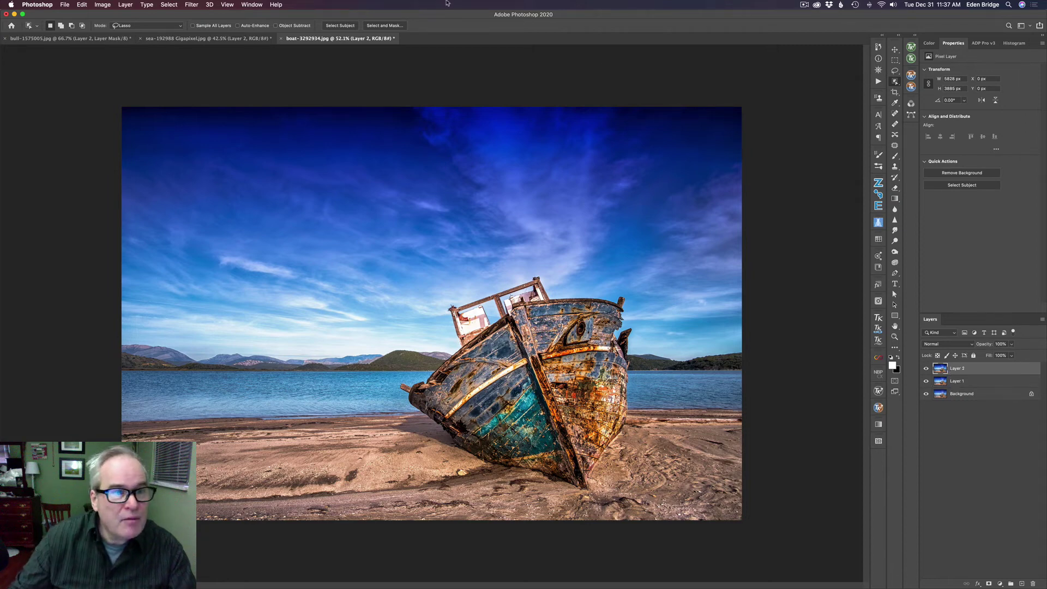
{"action": "left_click", "coordinate": [194, 5]}
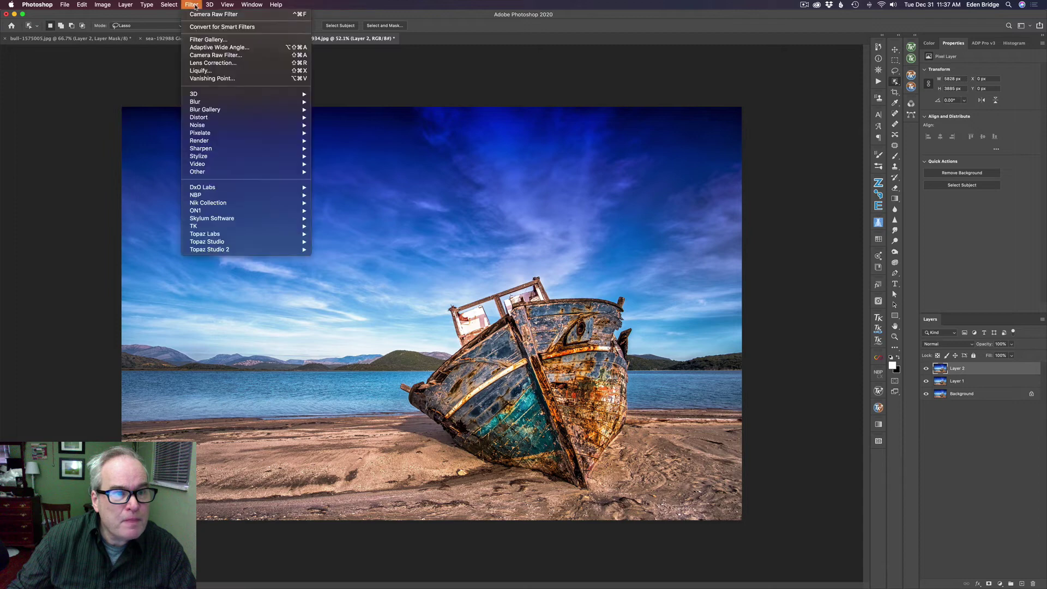
{"action": "left_click", "coordinate": [222, 56]}
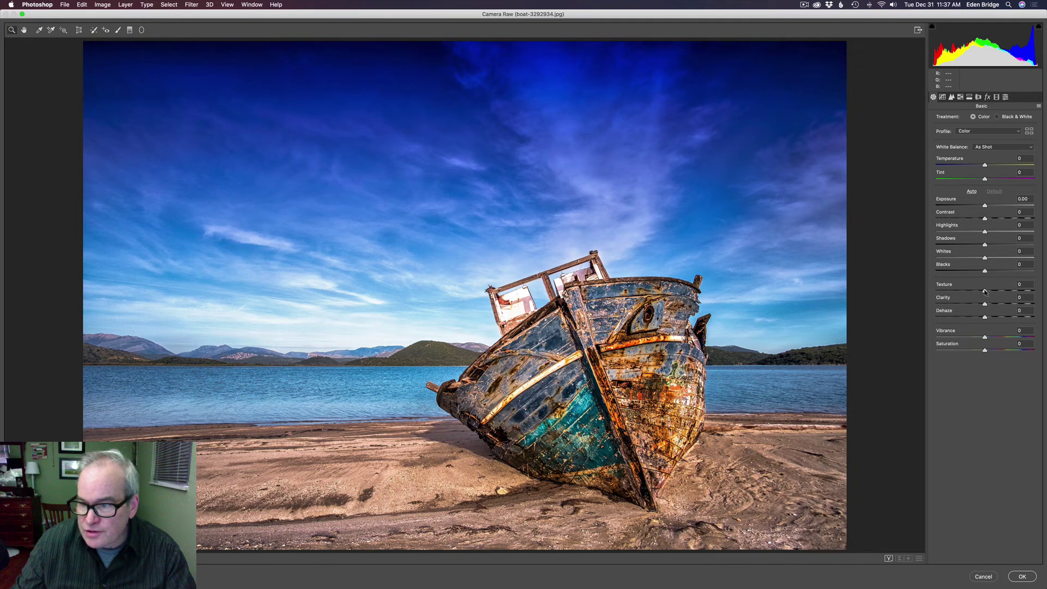
{"action": "left_click_drag", "start_coordinate": [985, 292], "coordinate": [886, 285]}
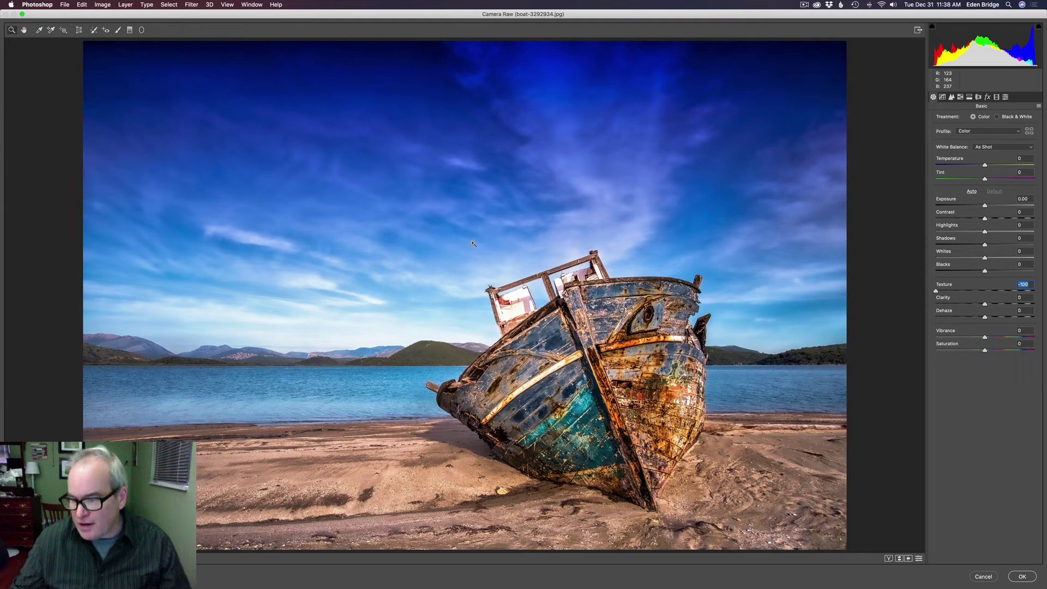
{"action": "left_click", "coordinate": [1021, 577]}
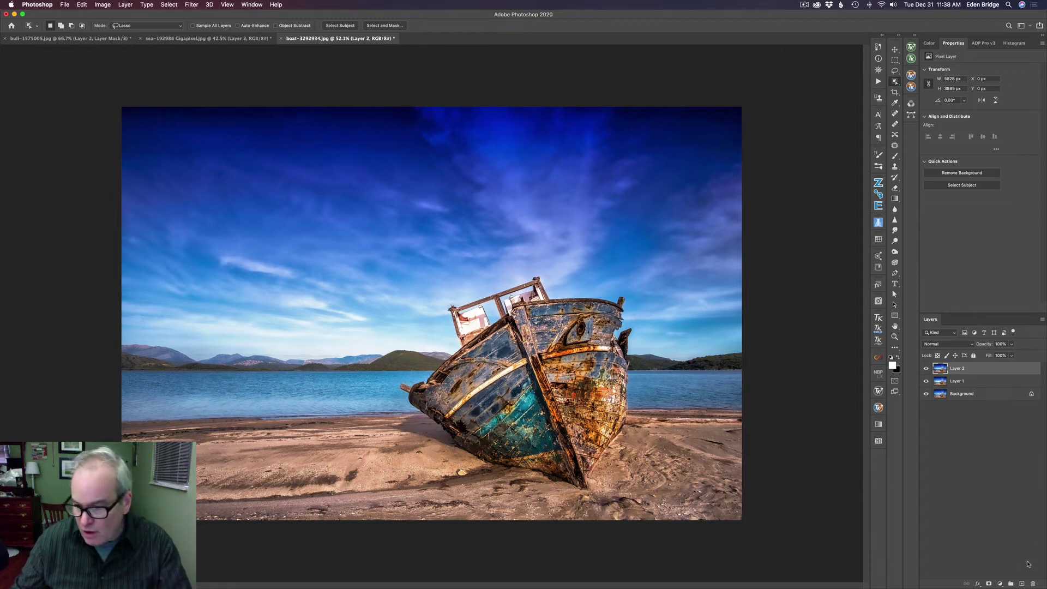
Step: Add a black layer mask to Layer 2 and paint white over the sky and sand with a soft brush
{"action": "left_click", "coordinate": [990, 584], "text": "alt"}
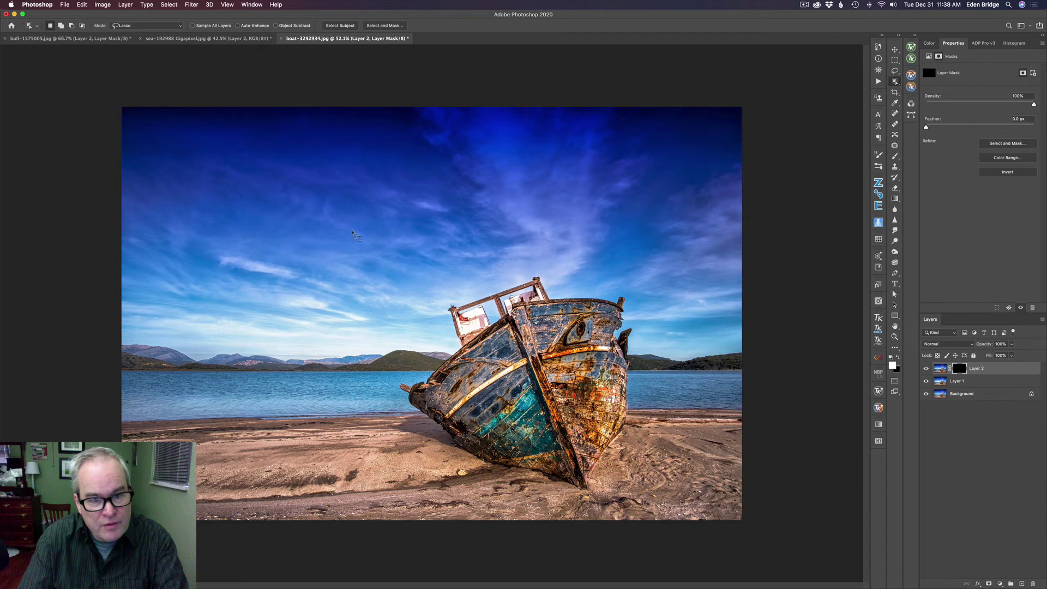
{"action": "key", "text": "b"}
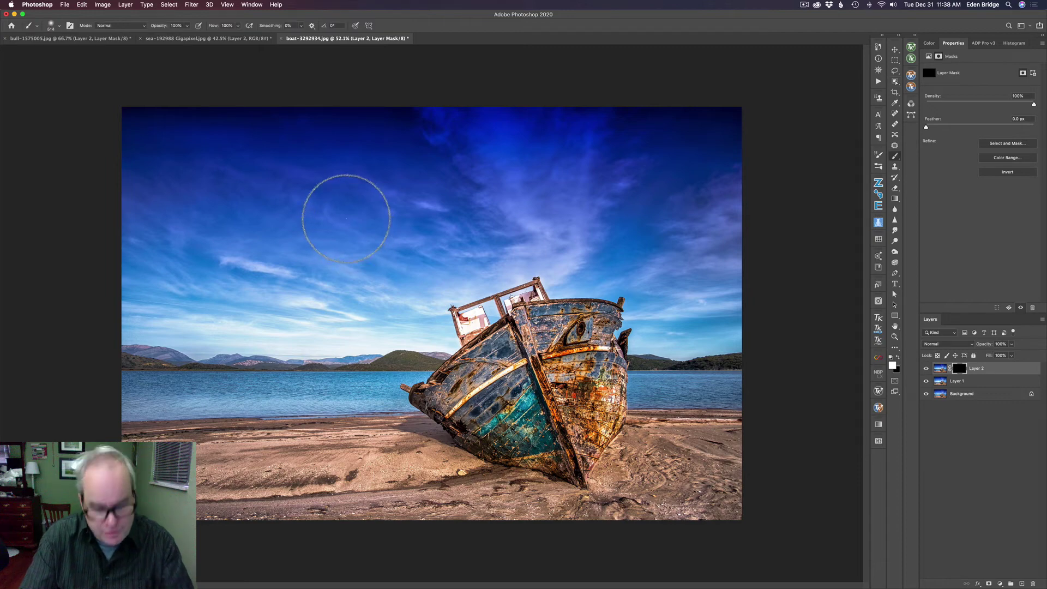
{"action": "mouse_move", "coordinate": [297, 199]}
{"action": "left_mouse_down"}
{"action": "mouse_move", "coordinate": [305, 197]}
{"action": "mouse_move", "coordinate": [299, 168]}
{"action": "left_mouse_up"}
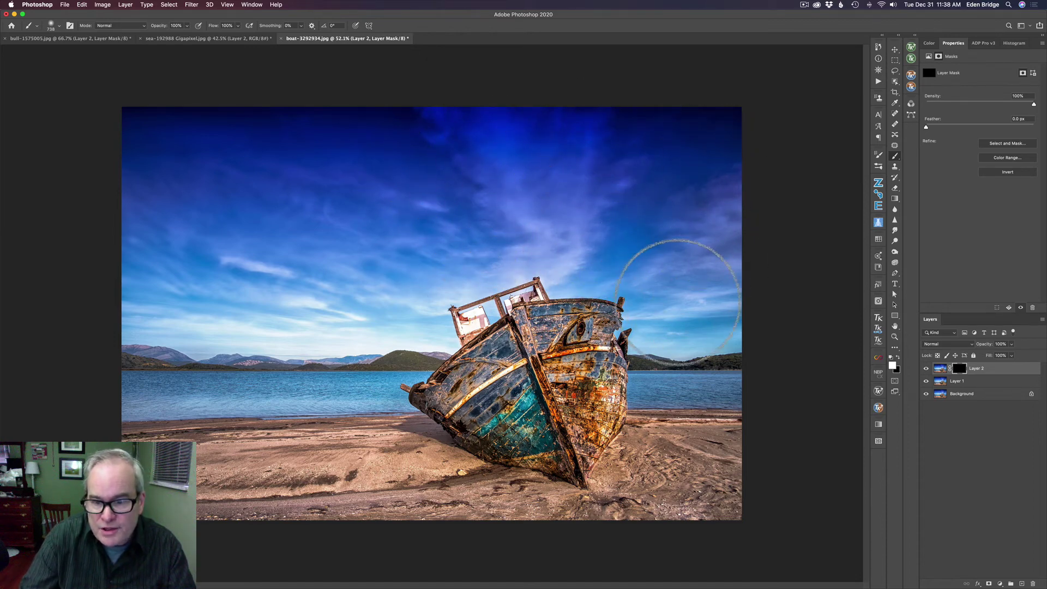
{"action": "mouse_move", "coordinate": [573, 201]}
{"action": "left_mouse_down"}
{"action": "mouse_move", "coordinate": [624, 212]}
{"action": "mouse_move", "coordinate": [643, 187]}
{"action": "left_mouse_up"}
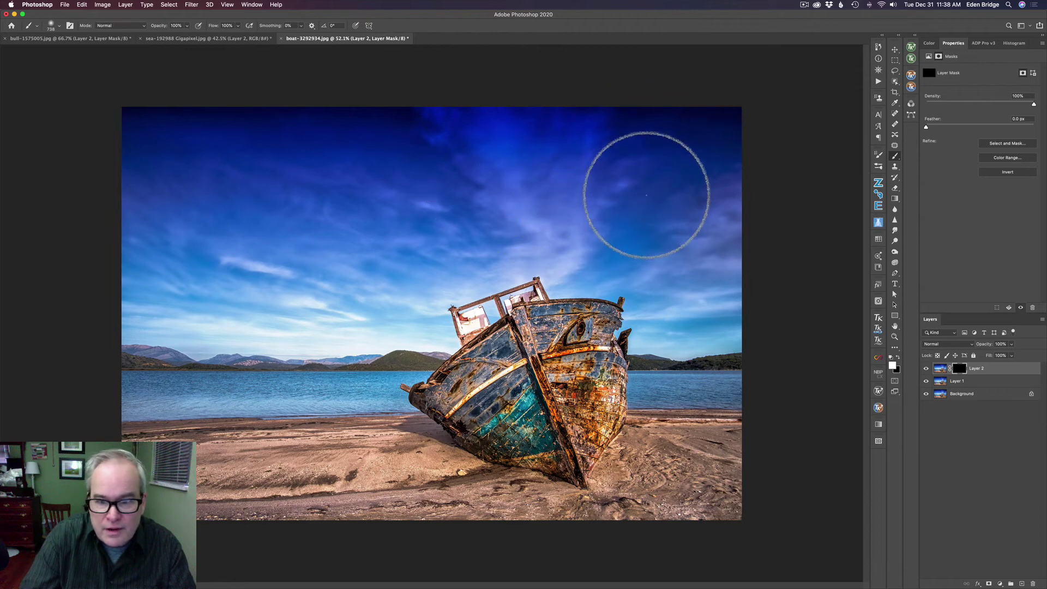
{"action": "mouse_move", "coordinate": [727, 485]}
{"action": "left_mouse_down"}
{"action": "mouse_move", "coordinate": [698, 487]}
{"action": "mouse_move", "coordinate": [648, 448]}
{"action": "mouse_move", "coordinate": [615, 471]}
{"action": "mouse_move", "coordinate": [623, 482]}
{"action": "mouse_move", "coordinate": [709, 495]}
{"action": "mouse_move", "coordinate": [672, 510]}
{"action": "mouse_move", "coordinate": [667, 450]}
{"action": "mouse_move", "coordinate": [720, 450]}
{"action": "mouse_move", "coordinate": [660, 450]}
{"action": "mouse_move", "coordinate": [621, 521]}
{"action": "mouse_move", "coordinate": [538, 522]}
{"action": "mouse_move", "coordinate": [553, 519]}
{"action": "mouse_move", "coordinate": [487, 502]}
{"action": "mouse_move", "coordinate": [409, 457]}
{"action": "mouse_move", "coordinate": [204, 461]}
{"action": "mouse_move", "coordinate": [369, 501]}
{"action": "mouse_move", "coordinate": [298, 506]}
{"action": "mouse_move", "coordinate": [440, 509]}
{"action": "mouse_move", "coordinate": [407, 489]}
{"action": "mouse_move", "coordinate": [441, 489]}
{"action": "mouse_move", "coordinate": [593, 524]}
{"action": "mouse_move", "coordinate": [626, 518]}
{"action": "mouse_move", "coordinate": [628, 489]}
{"action": "mouse_move", "coordinate": [668, 443]}
{"action": "mouse_move", "coordinate": [718, 442]}
{"action": "mouse_move", "coordinate": [713, 515]}
{"action": "mouse_move", "coordinate": [519, 528]}
{"action": "mouse_move", "coordinate": [352, 504]}
{"action": "left_mouse_up"}
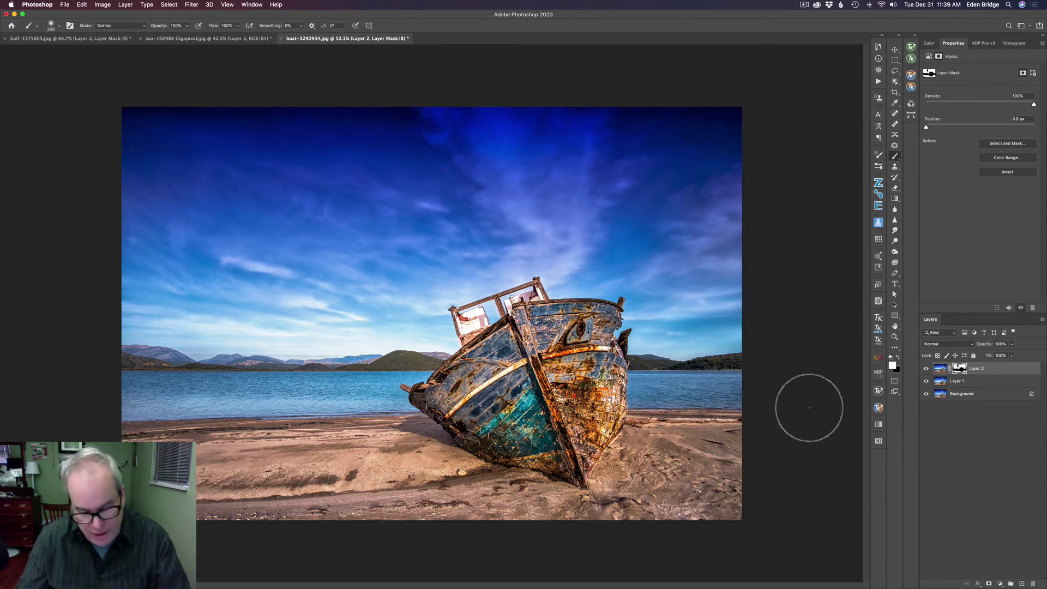
Step: Display Layer 2's mask alone, paint the missed spots in the sky and sand white, and return to the image view
{"action": "left_click", "coordinate": [959, 368], "text": "alt"}
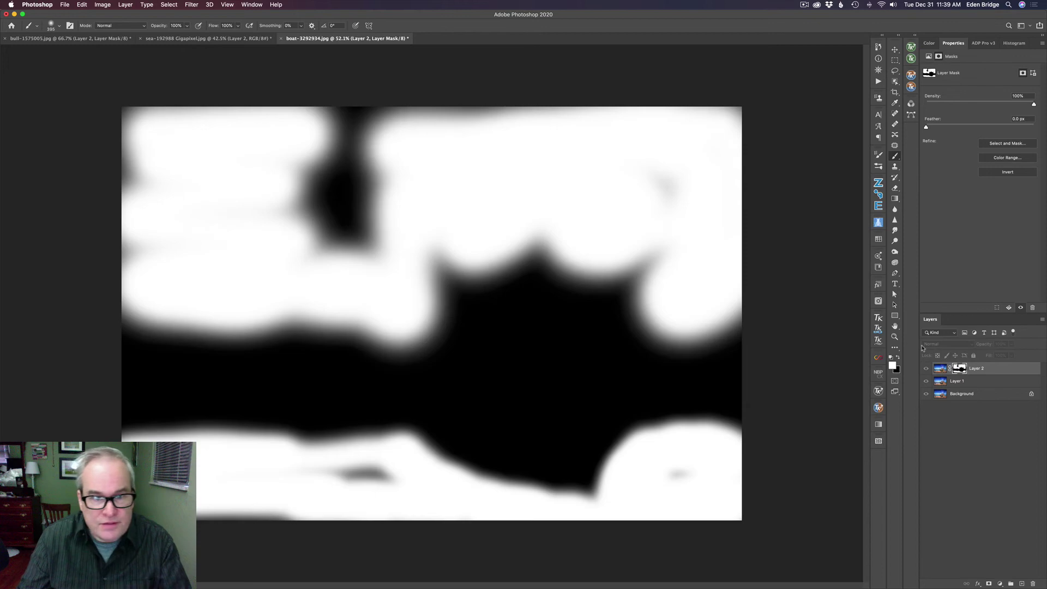
{"action": "mouse_move", "coordinate": [371, 210]}
{"action": "left_mouse_down"}
{"action": "mouse_move", "coordinate": [327, 248]}
{"action": "mouse_move", "coordinate": [334, 253]}
{"action": "mouse_move", "coordinate": [363, 138]}
{"action": "mouse_move", "coordinate": [291, 197]}
{"action": "mouse_move", "coordinate": [332, 179]}
{"action": "mouse_move", "coordinate": [335, 205]}
{"action": "mouse_move", "coordinate": [402, 141]}
{"action": "mouse_move", "coordinate": [503, 108]}
{"action": "mouse_move", "coordinate": [563, 110]}
{"action": "mouse_move", "coordinate": [329, 192]}
{"action": "mouse_move", "coordinate": [334, 162]}
{"action": "mouse_move", "coordinate": [616, 145]}
{"action": "mouse_move", "coordinate": [621, 180]}
{"action": "mouse_move", "coordinate": [727, 120]}
{"action": "mouse_move", "coordinate": [123, 145]}
{"action": "mouse_move", "coordinate": [132, 216]}
{"action": "mouse_move", "coordinate": [120, 263]}
{"action": "mouse_move", "coordinate": [118, 107]}
{"action": "mouse_move", "coordinate": [152, 82]}
{"action": "mouse_move", "coordinate": [213, 102]}
{"action": "mouse_move", "coordinate": [208, 111]}
{"action": "mouse_move", "coordinate": [312, 117]}
{"action": "mouse_move", "coordinate": [238, 118]}
{"action": "mouse_move", "coordinate": [469, 113]}
{"action": "left_mouse_up"}
{"action": "mouse_move", "coordinate": [374, 472]}
{"action": "left_mouse_down"}
{"action": "mouse_move", "coordinate": [307, 486]}
{"action": "mouse_move", "coordinate": [339, 486]}
{"action": "mouse_move", "coordinate": [175, 500]}
{"action": "mouse_move", "coordinate": [342, 483]}
{"action": "mouse_move", "coordinate": [333, 489]}
{"action": "mouse_move", "coordinate": [175, 498]}
{"action": "left_mouse_up"}
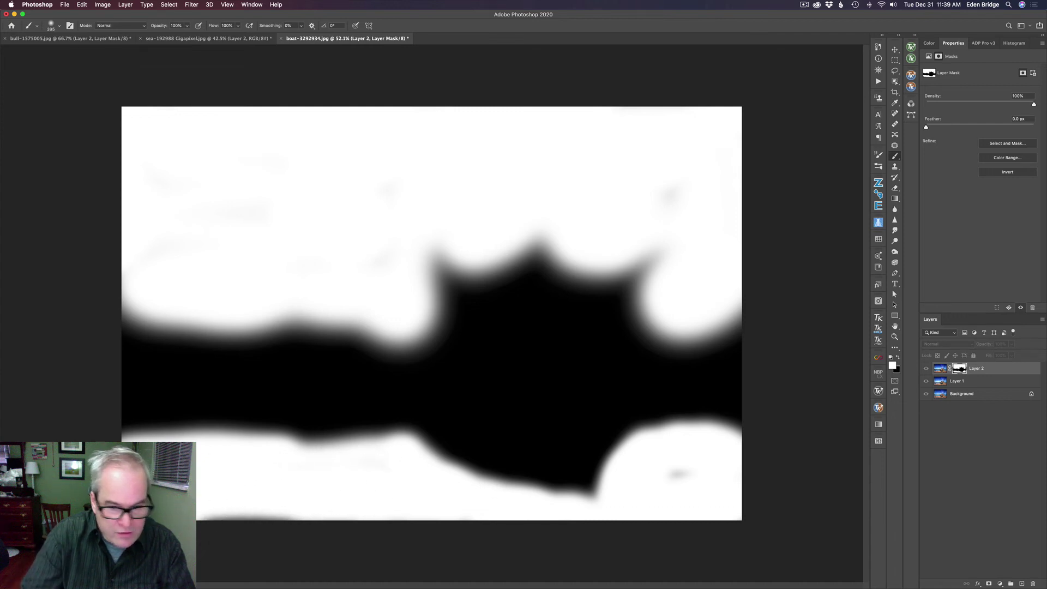
{"action": "mouse_move", "coordinate": [729, 495]}
{"action": "left_mouse_down"}
{"action": "mouse_move", "coordinate": [662, 484]}
{"action": "mouse_move", "coordinate": [735, 487]}
{"action": "mouse_move", "coordinate": [673, 484]}
{"action": "mouse_move", "coordinate": [766, 455]}
{"action": "mouse_move", "coordinate": [718, 445]}
{"action": "mouse_move", "coordinate": [754, 457]}
{"action": "mouse_move", "coordinate": [731, 491]}
{"action": "mouse_move", "coordinate": [691, 502]}
{"action": "left_mouse_up"}
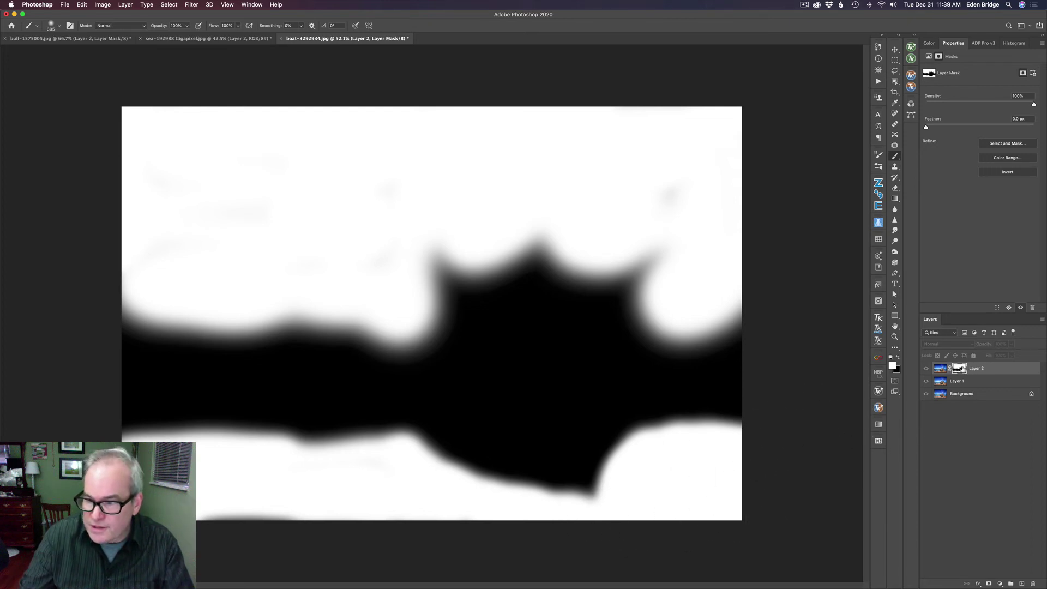
{"action": "left_click", "coordinate": [960, 369], "text": "alt"}
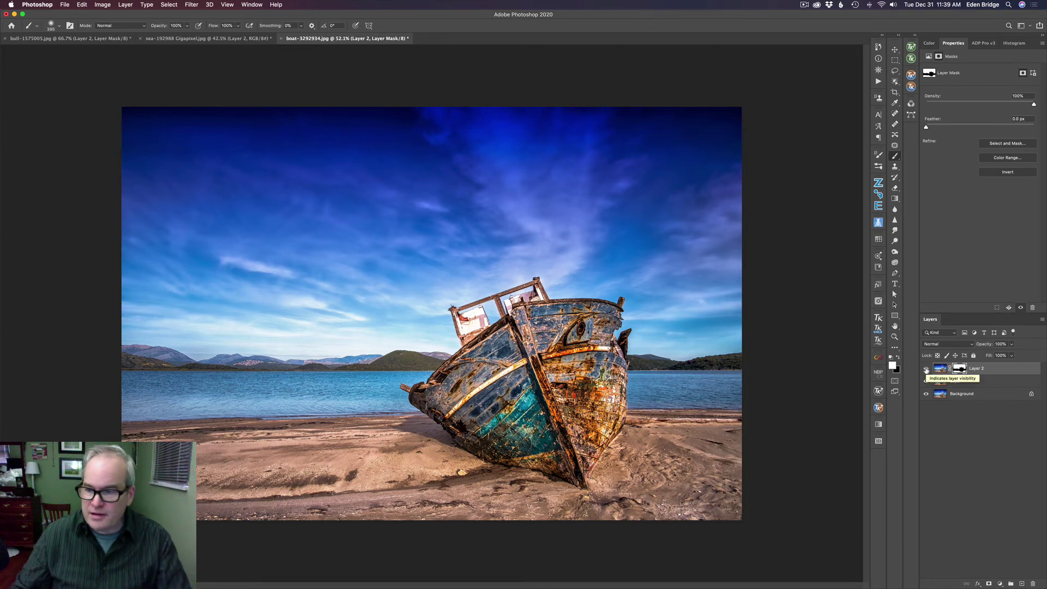
Step: Toggle Layer 2's visibility and compare all the edits with the Background layer alone
{"action": "left_click", "coordinate": [927, 370]}
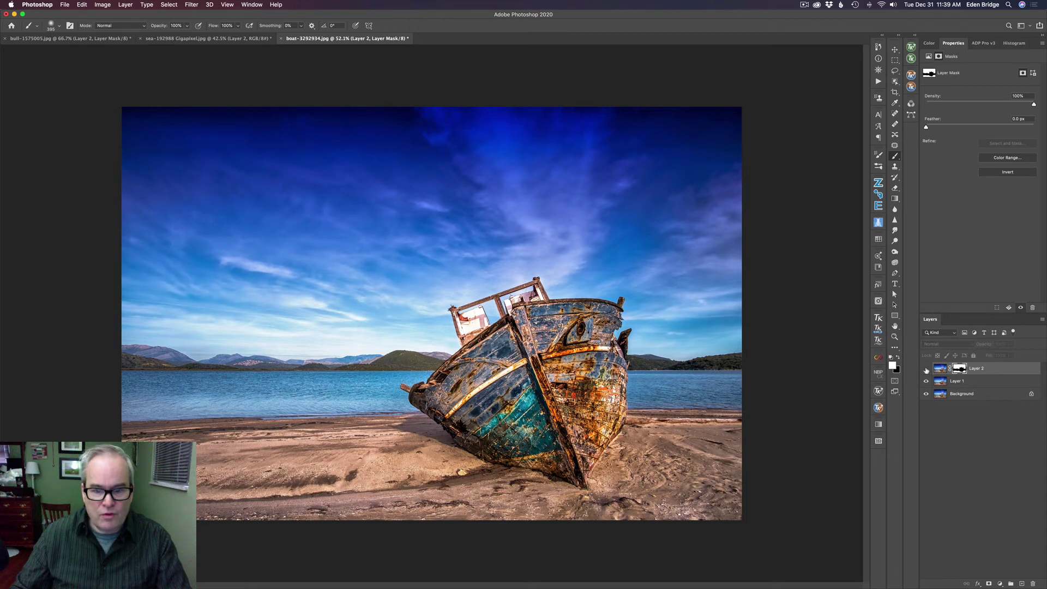
{"action": "left_click", "coordinate": [926, 370]}
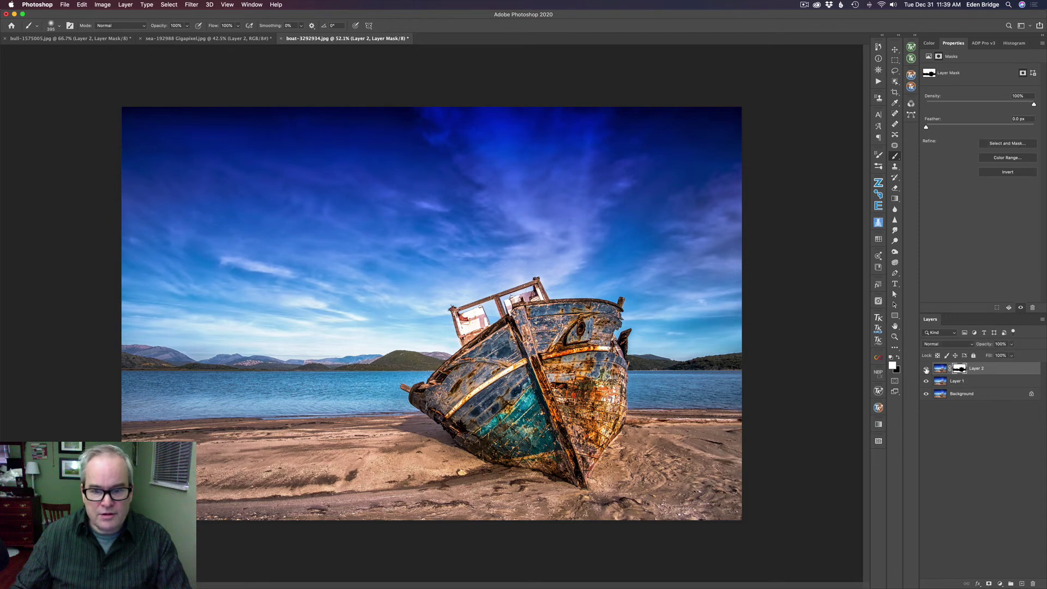
{"action": "left_click", "coordinate": [926, 395], "text": "alt"}
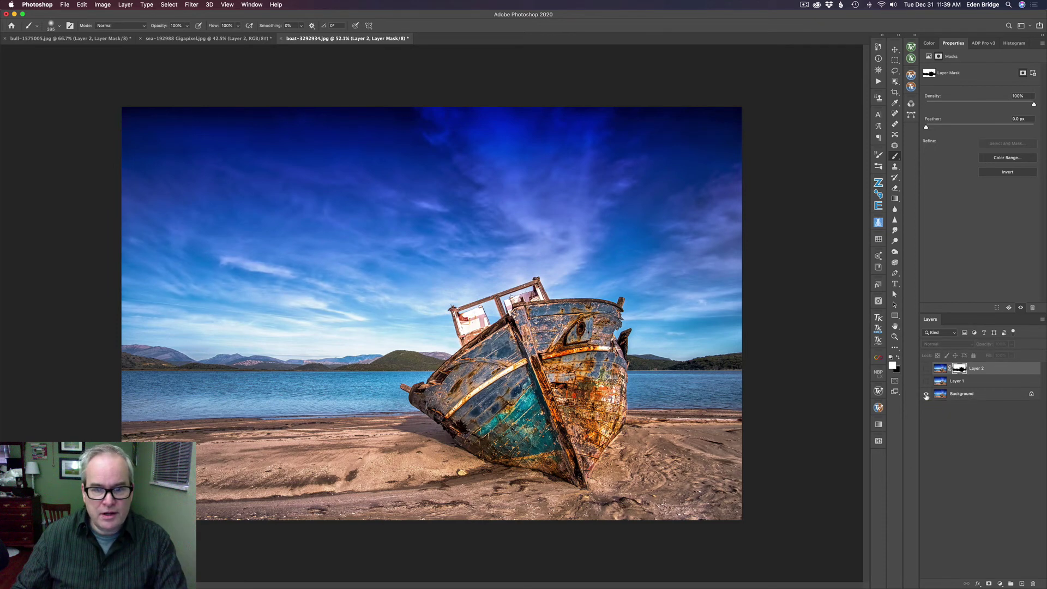
{"action": "left_click", "coordinate": [927, 394], "text": "alt"}
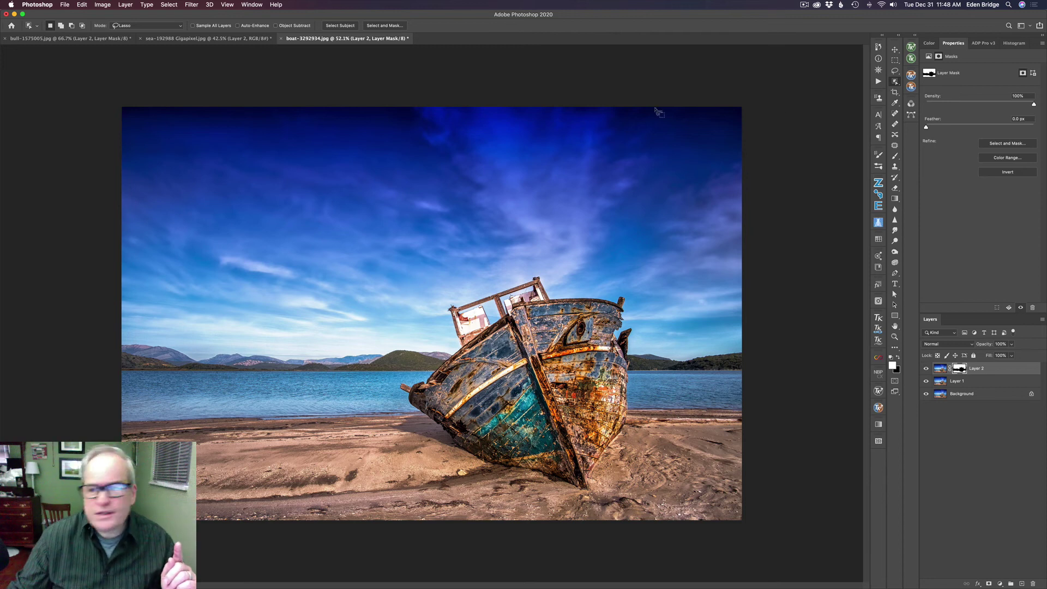
Step: Set the Object Selection mode to Rectangle and select the boat by framing it with a loose rectangle
{"action": "left_click", "coordinate": [154, 27]}
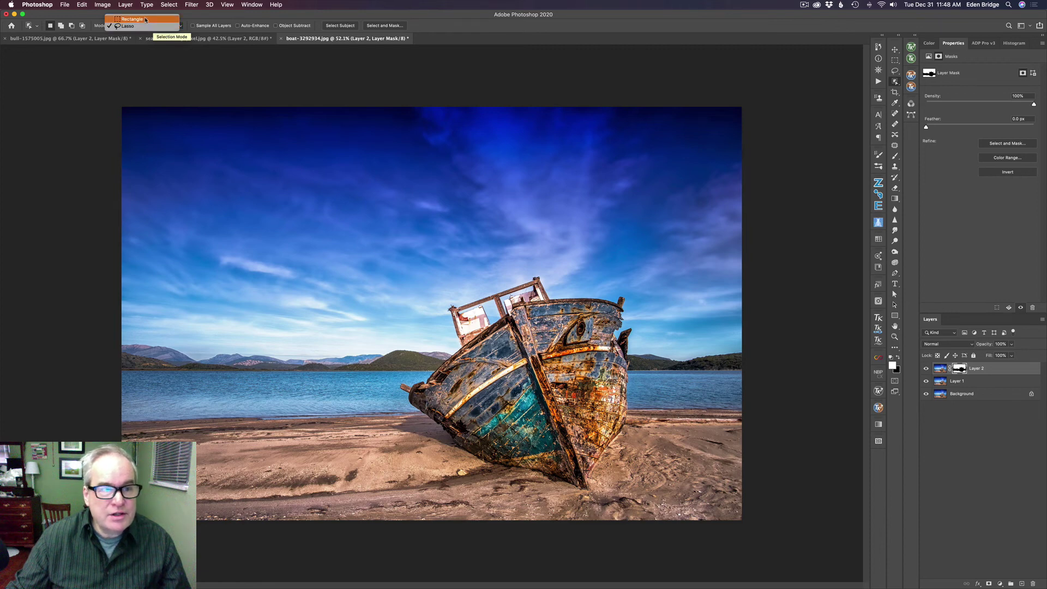
{"action": "left_click", "coordinate": [145, 20]}
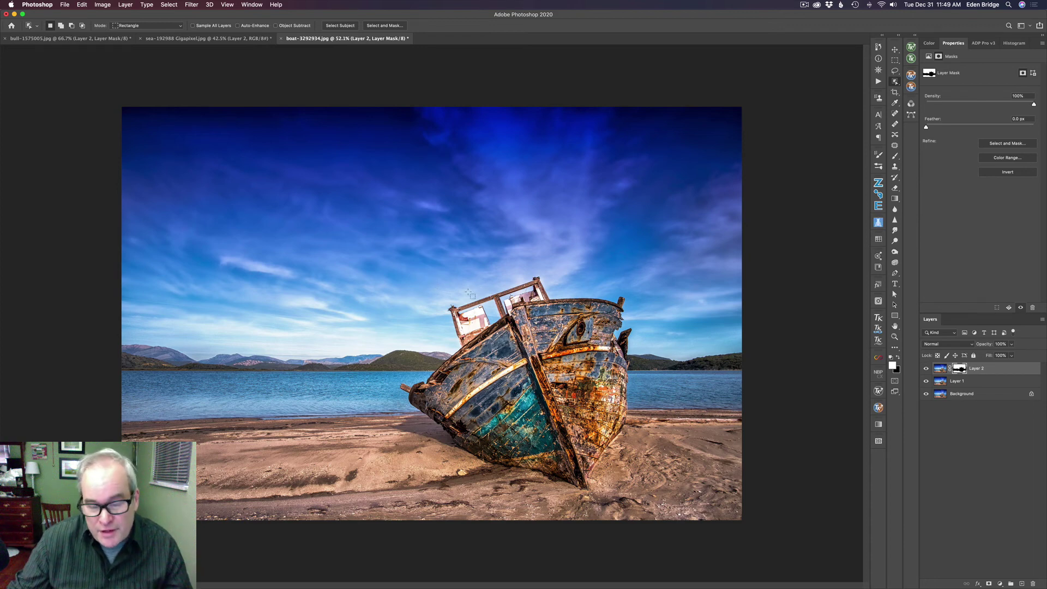
{"action": "left_click_drag", "start_coordinate": [392, 262], "coordinate": [667, 493]}
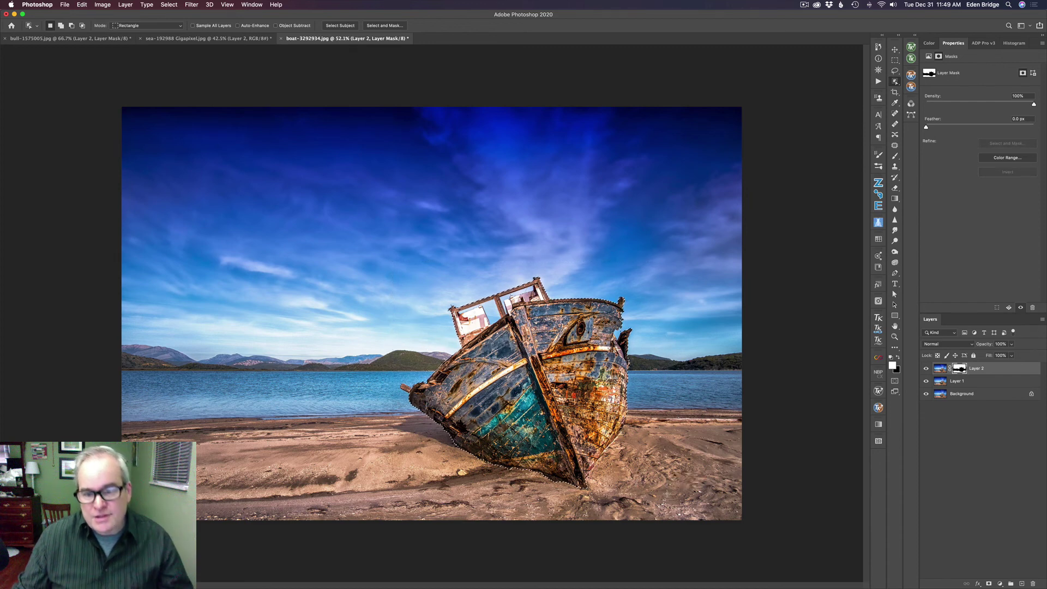